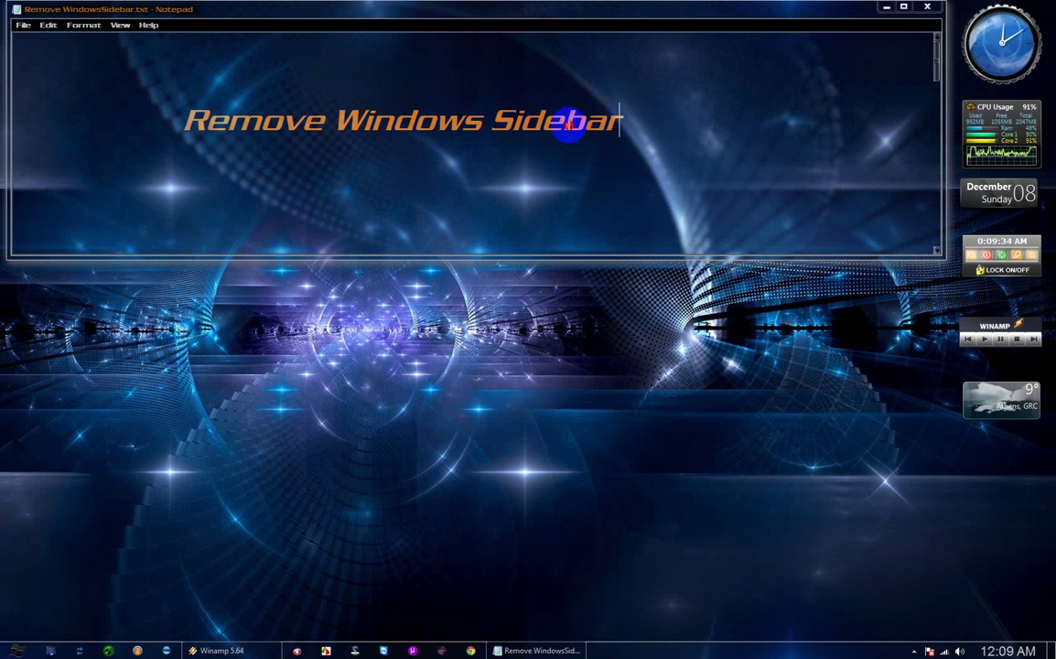
Read the first instruction in the Remove WindowsSidebar.txt notes and open the Control Panel.
{"action": "left_click", "coordinate": [777, 189]}
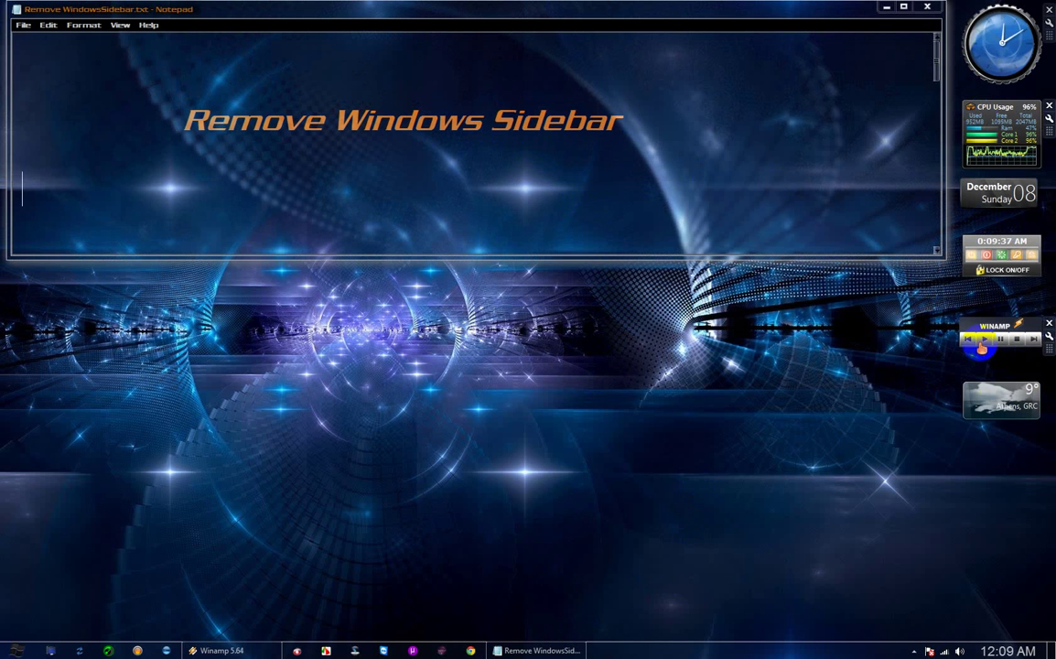
{"action": "mouse_move", "coordinate": [1006, 227]}
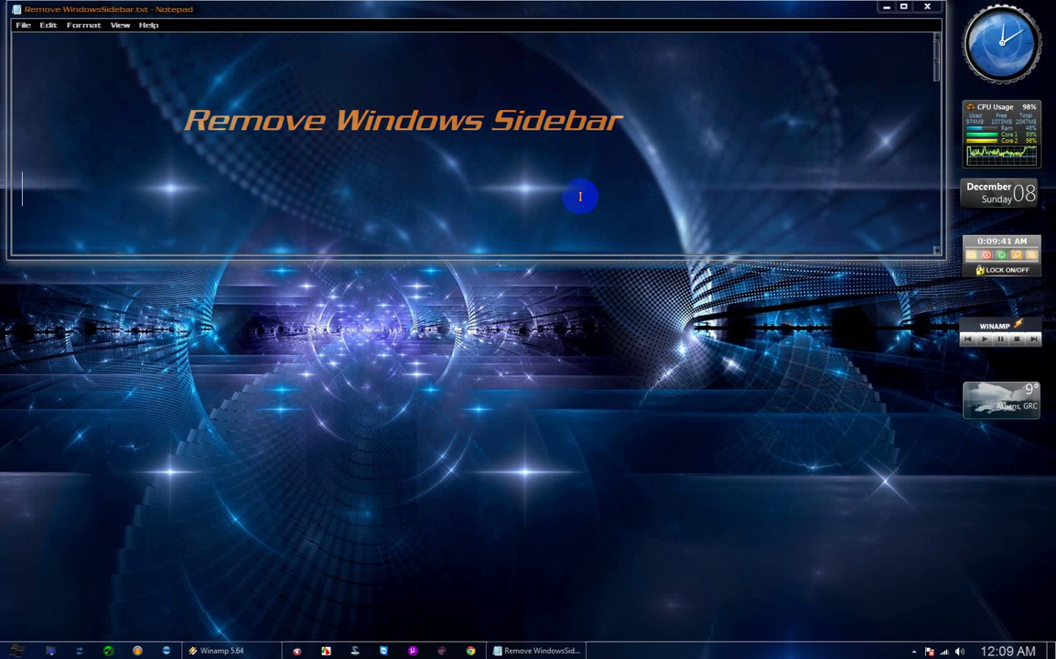
{"action": "scroll", "coordinate": [581, 196], "scroll_direction": "down", "scroll_amount": 1}
{"action": "left_click_drag", "start_coordinate": [209, 155], "coordinate": [298, 161]}
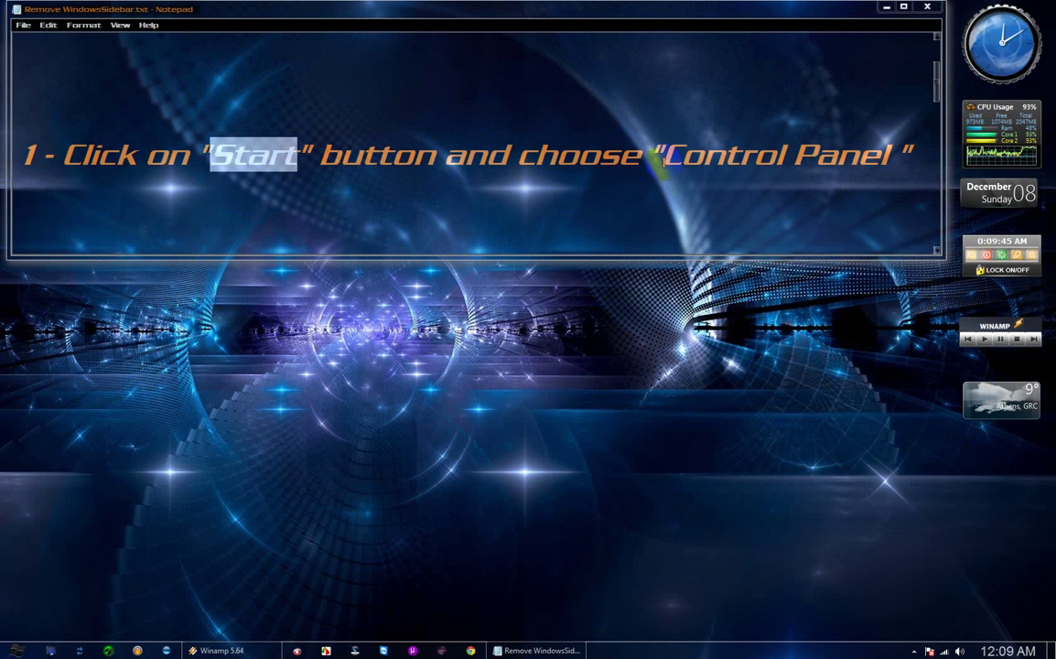
{"action": "left_click_drag", "start_coordinate": [667, 157], "coordinate": [892, 159]}
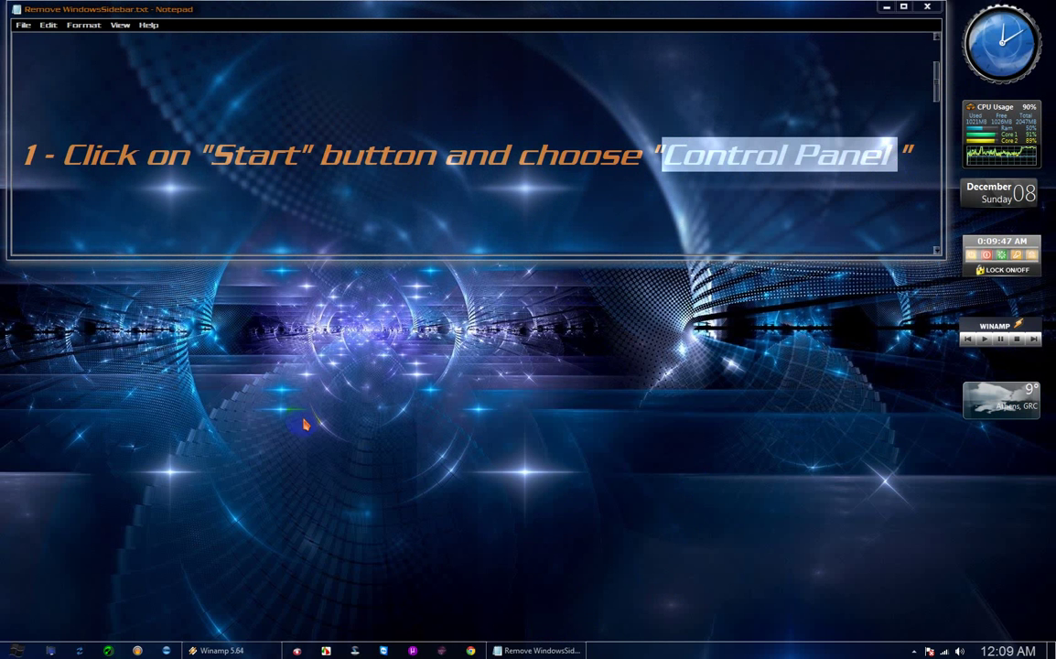
{"action": "left_click", "coordinate": [14, 648]}
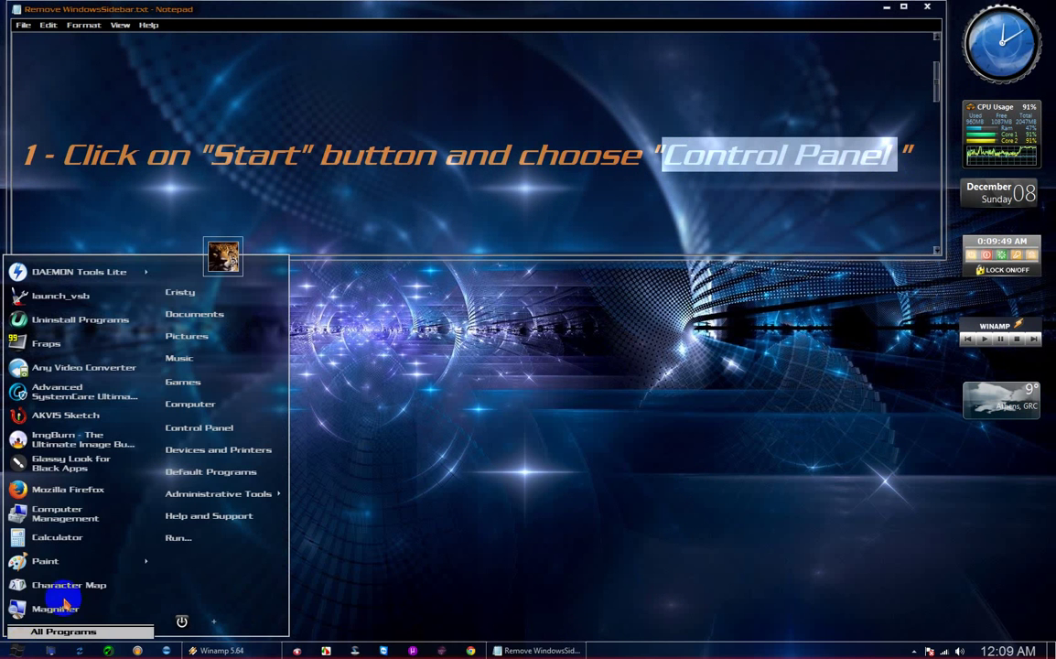
{"action": "left_click", "coordinate": [196, 428]}
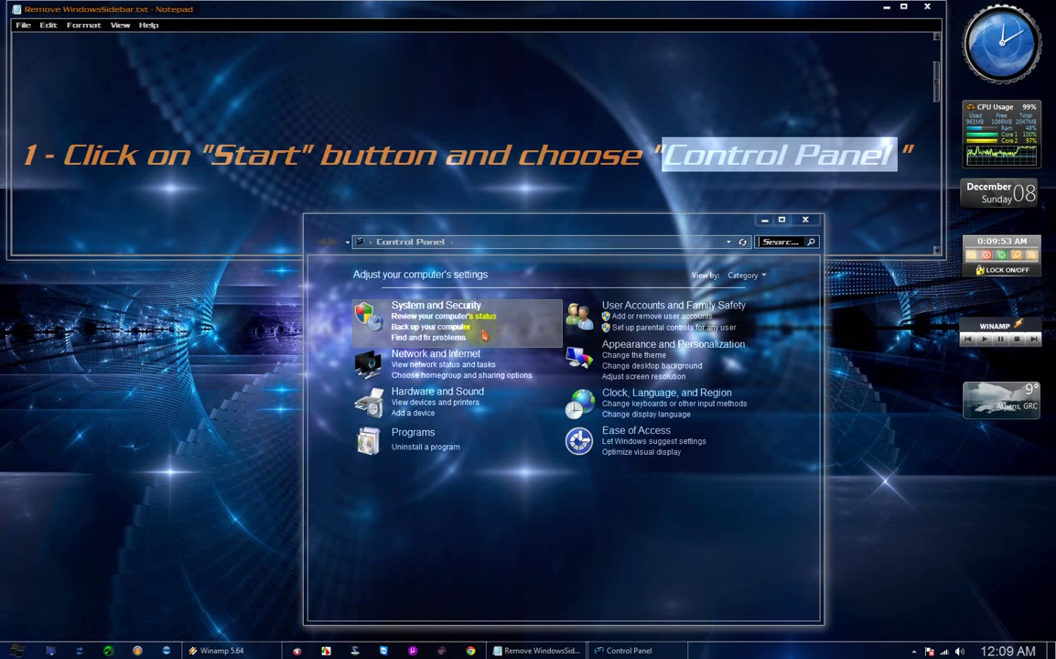
Read the second instruction in the notes and open the Programs category of the Control Panel.
{"action": "left_click", "coordinate": [265, 208]}
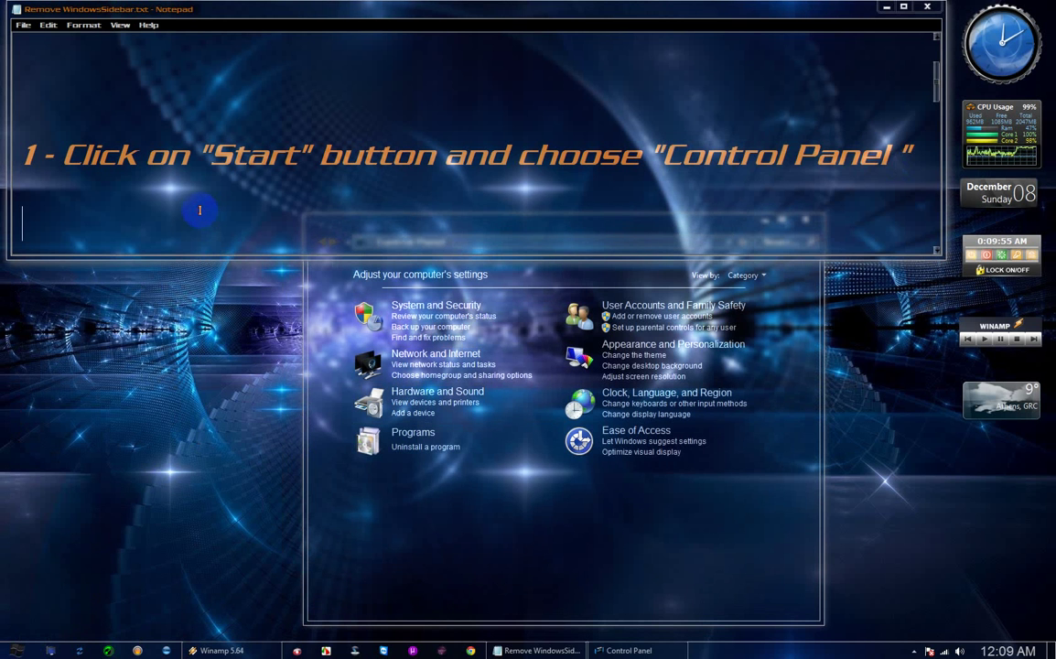
{"action": "scroll", "coordinate": [200, 210], "scroll_direction": "down", "scroll_amount": 1}
{"action": "scroll", "coordinate": [200, 210], "scroll_direction": "down", "scroll_amount": 1}
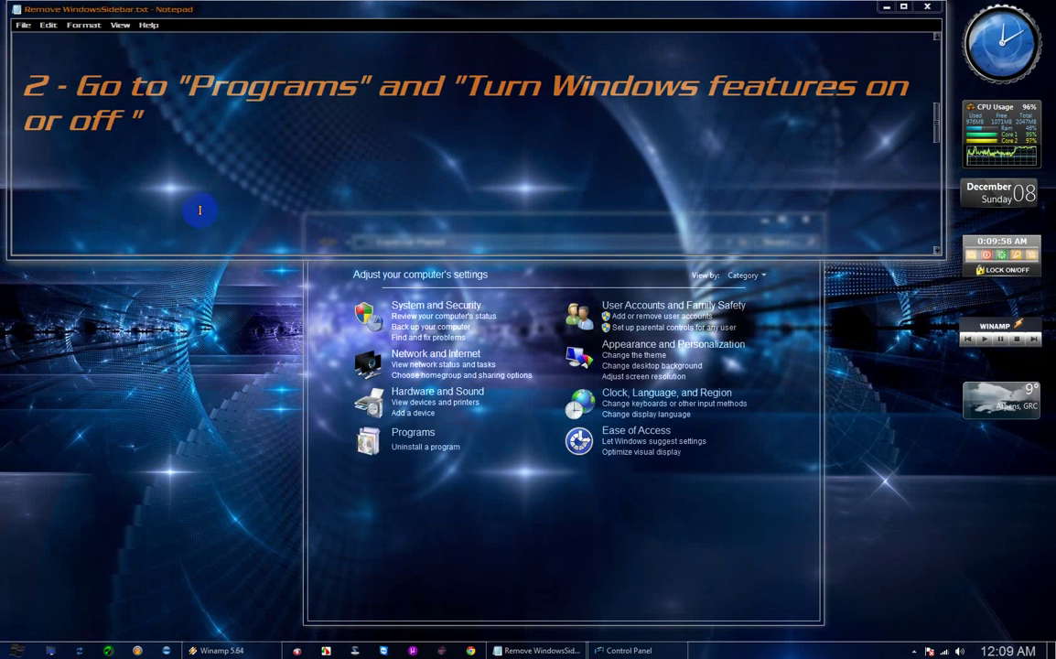
{"action": "left_click_drag", "start_coordinate": [183, 85], "coordinate": [400, 123]}
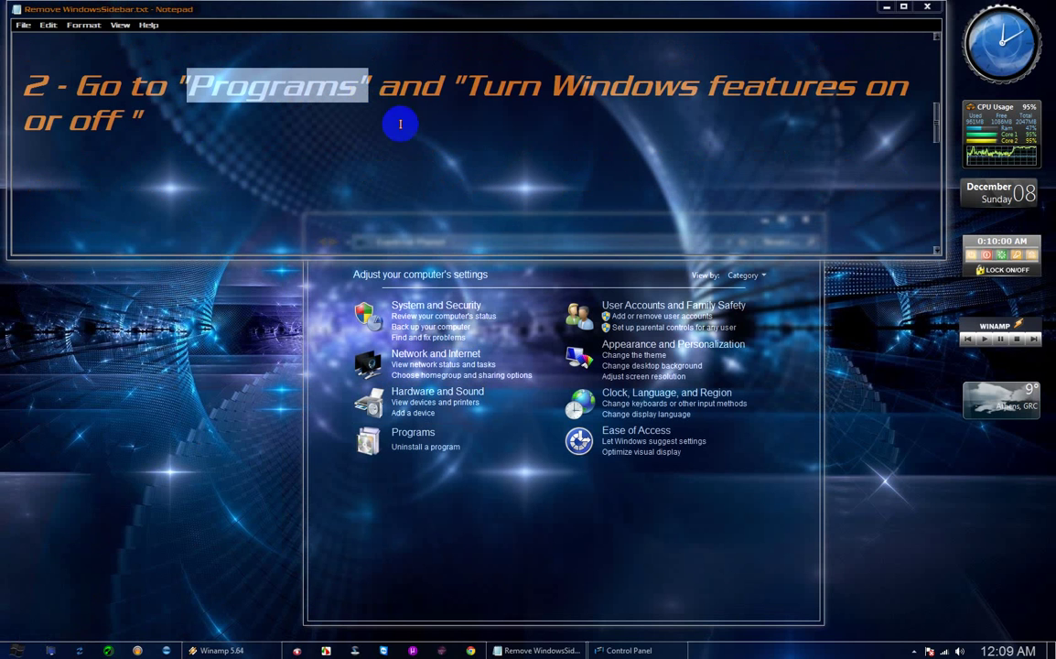
{"action": "left_click", "coordinate": [476, 129]}
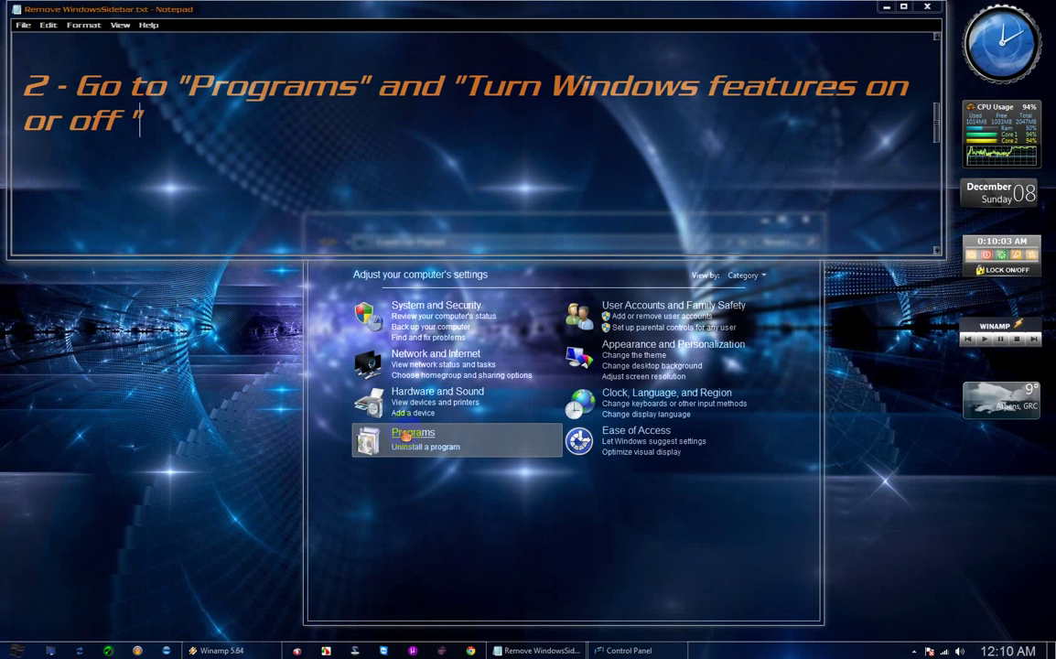
{"action": "left_click", "coordinate": [759, 276]}
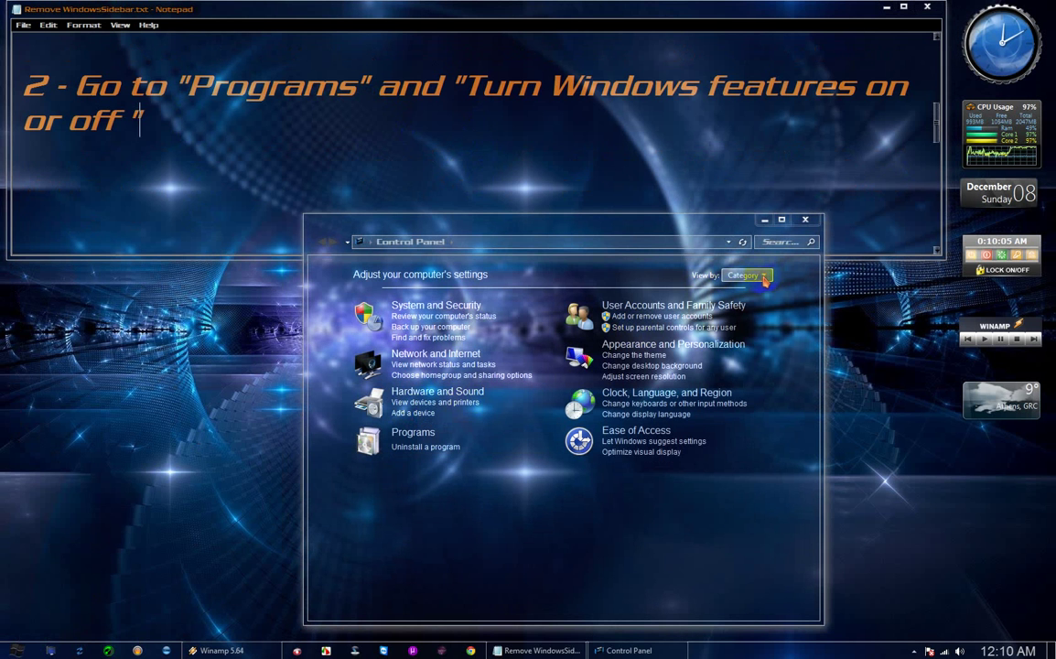
{"action": "left_click", "coordinate": [766, 292]}
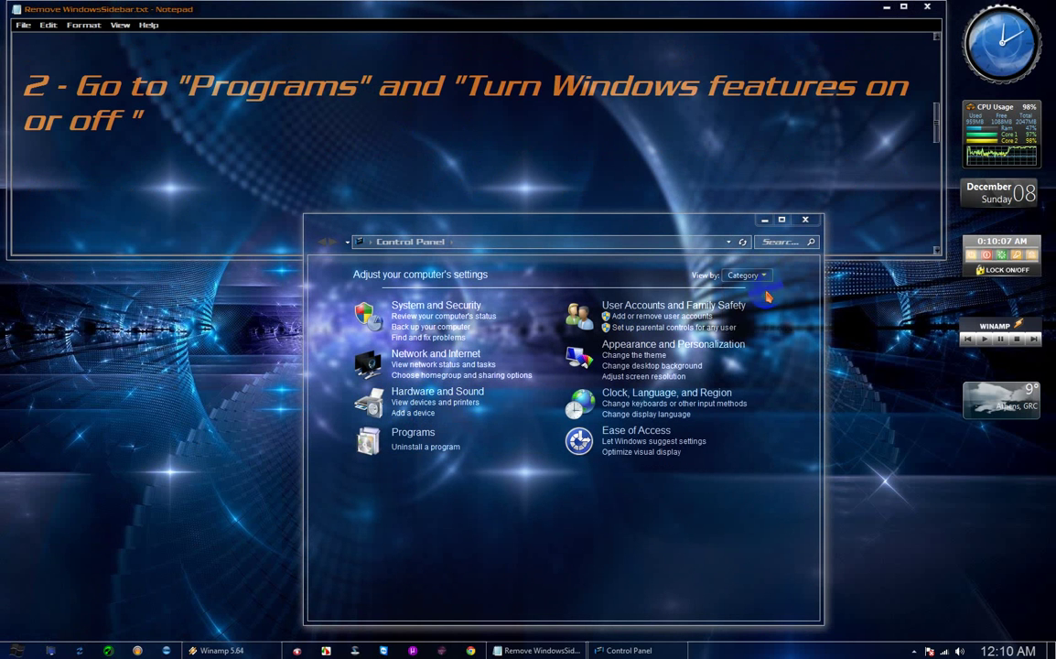
{"action": "left_click", "coordinate": [418, 437]}
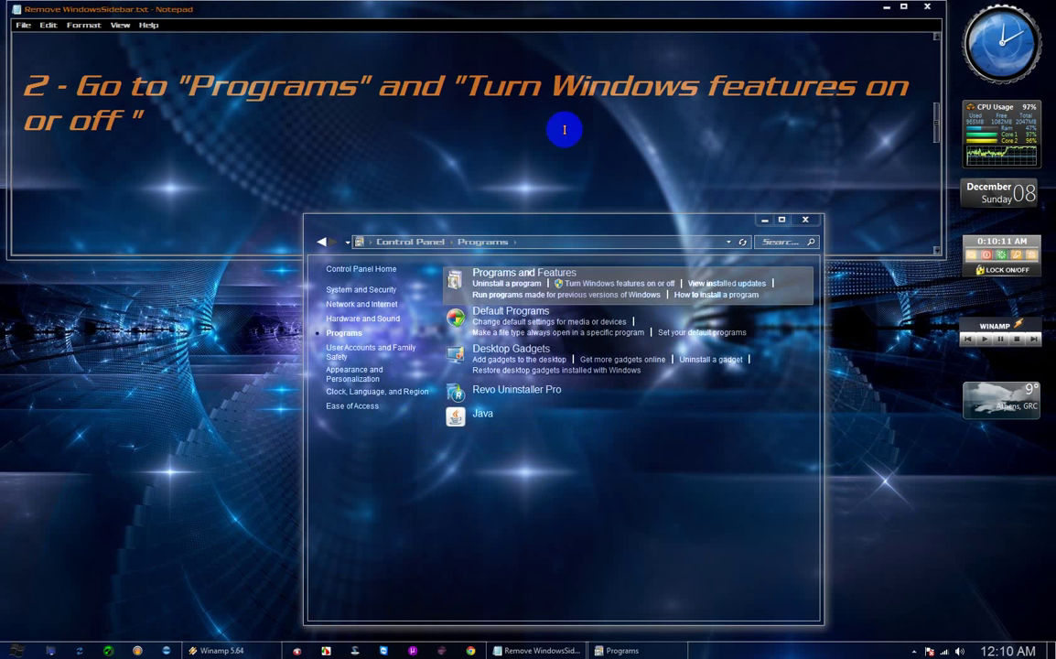
Highlight "Turn Windows features on or off" in the notes and open that Windows Features dialog from Programs and Features.
{"action": "left_click_drag", "start_coordinate": [465, 87], "coordinate": [621, 117]}
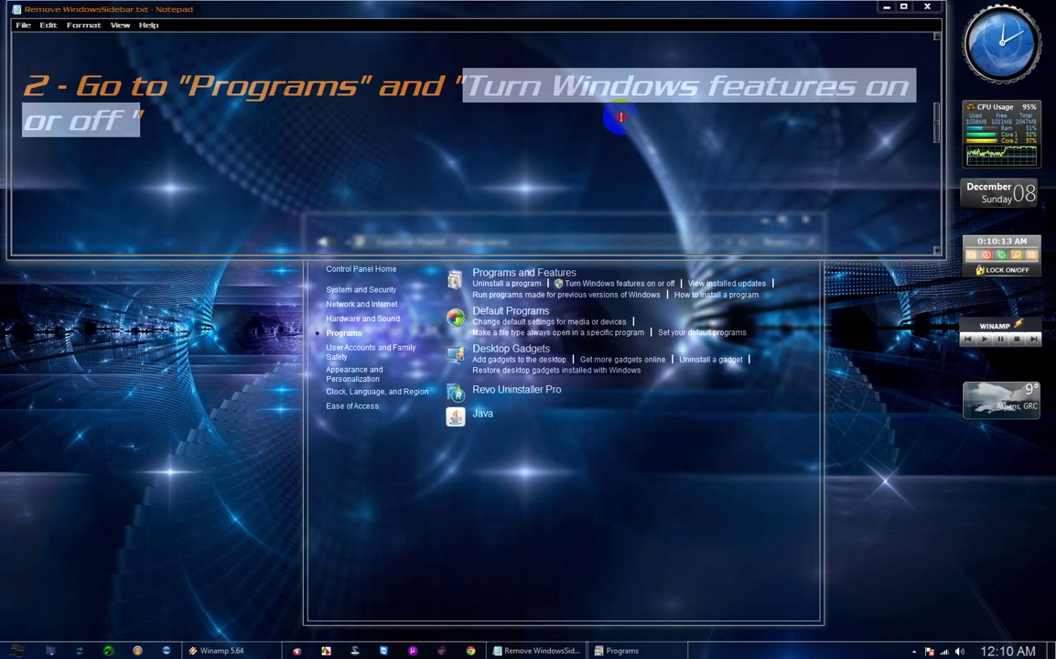
{"action": "left_click", "coordinate": [606, 146]}
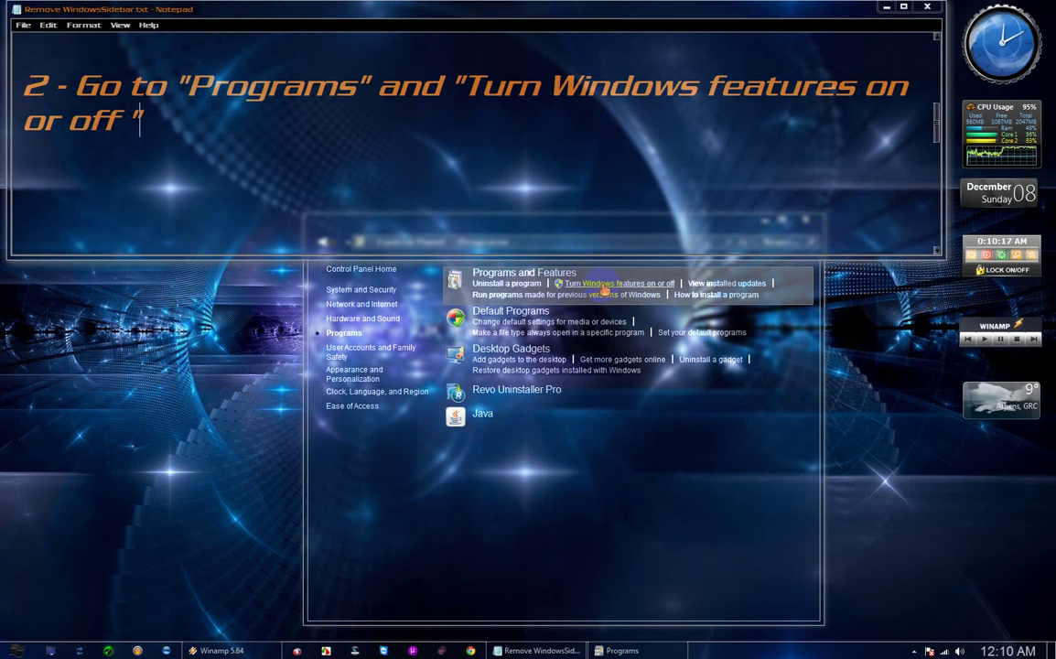
{"action": "left_click", "coordinate": [616, 286]}
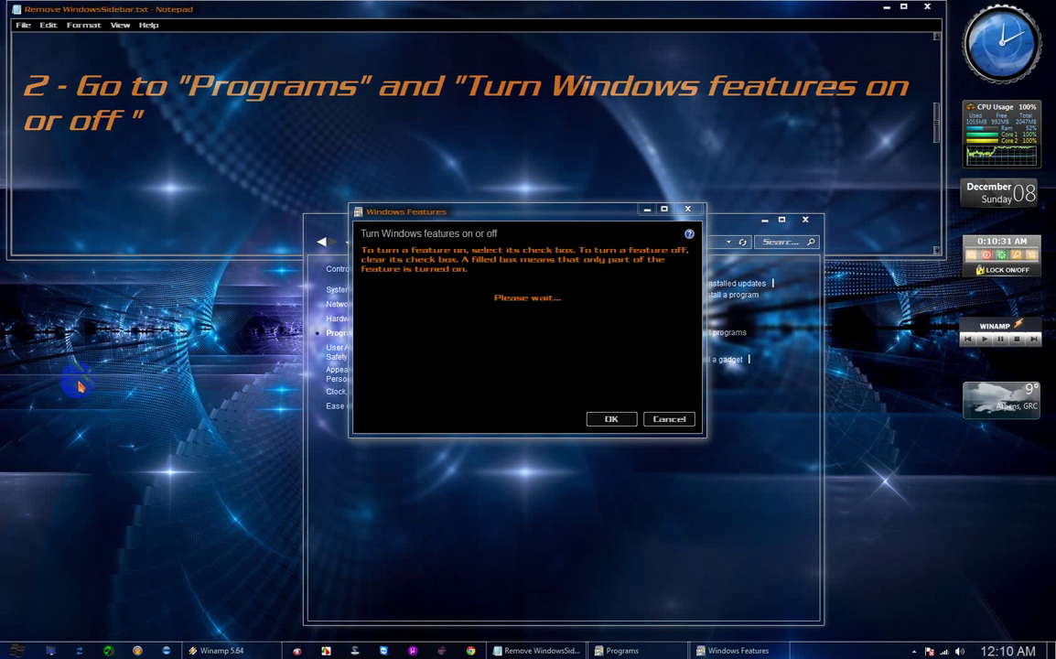
Switch to Winamp, play track 11 "Nickelback - Never Gonna Be Alone" from the playlist, and minimize the player.
{"action": "right_click", "coordinate": [208, 650]}
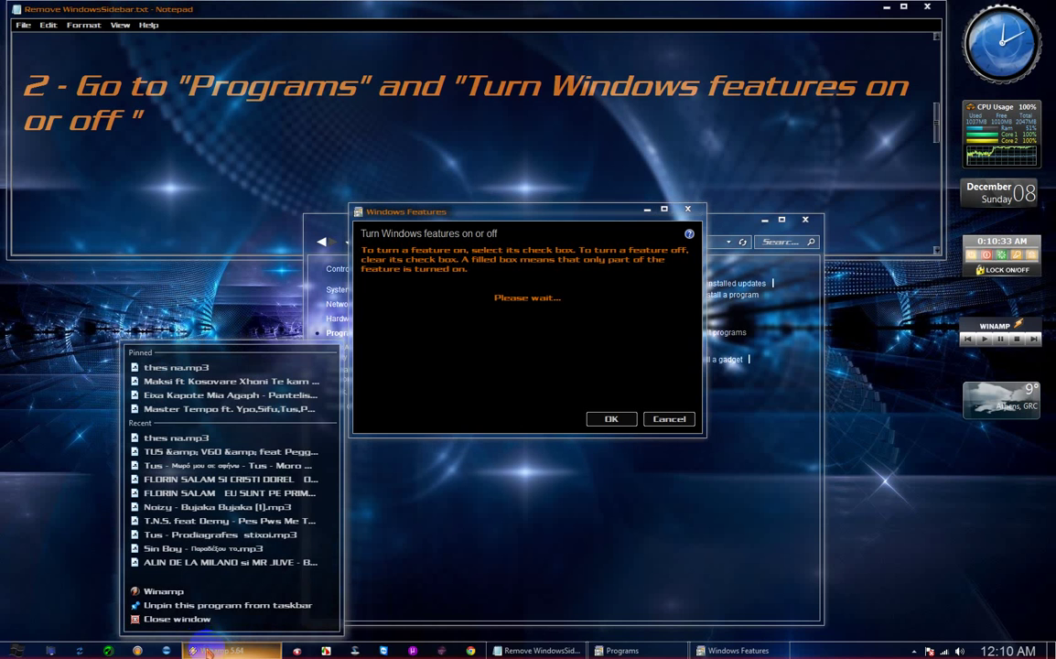
{"action": "left_click", "coordinate": [57, 448]}
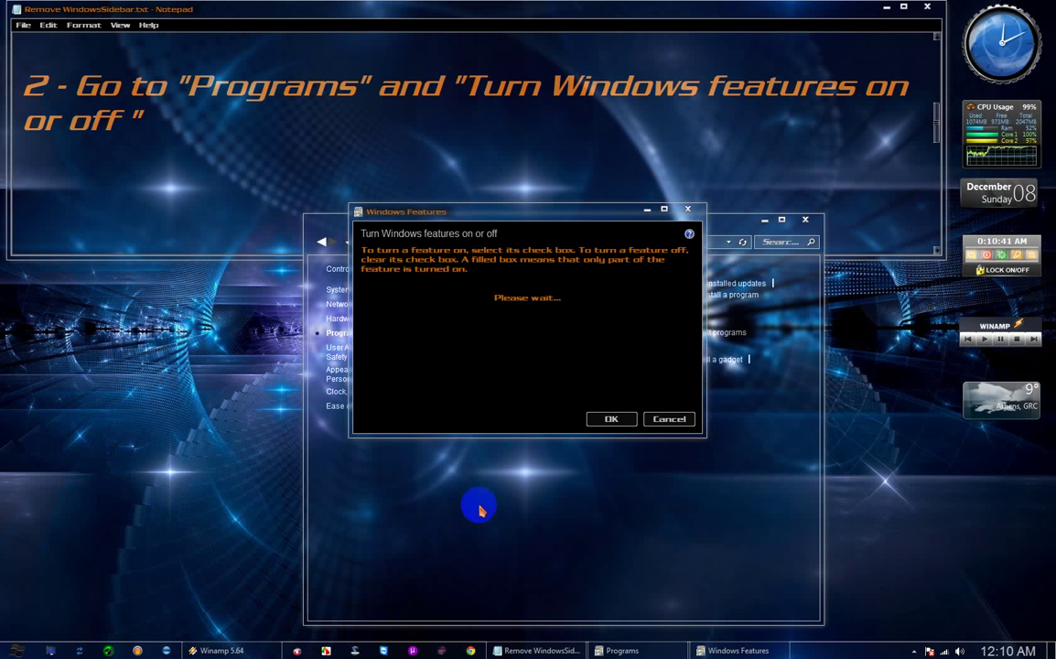
{"action": "left_click", "coordinate": [235, 649]}
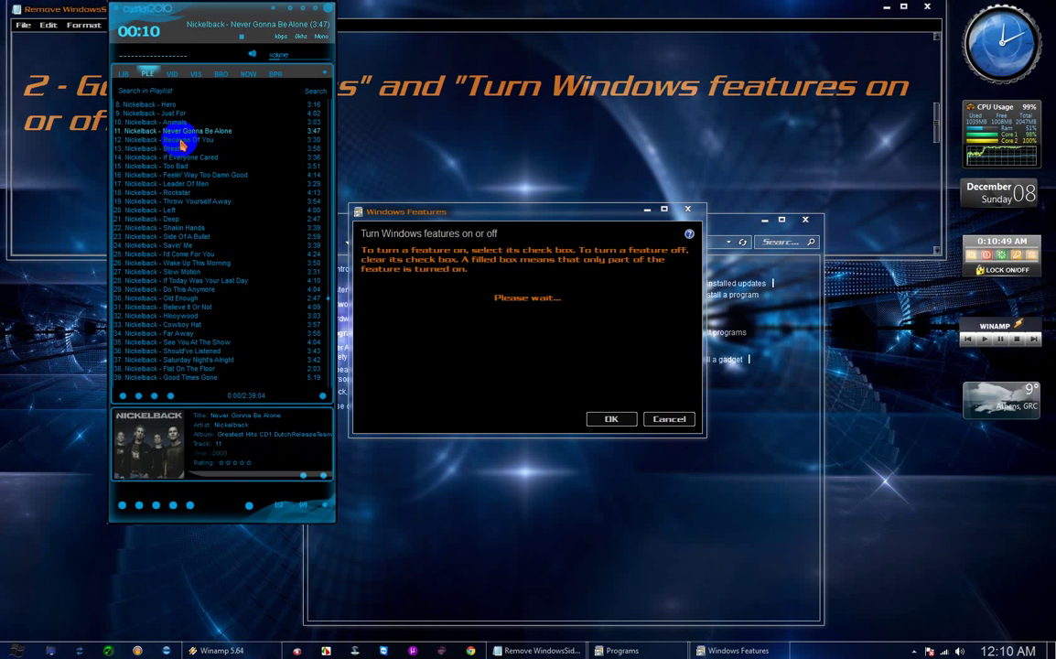
{"action": "left_click", "coordinate": [291, 12]}
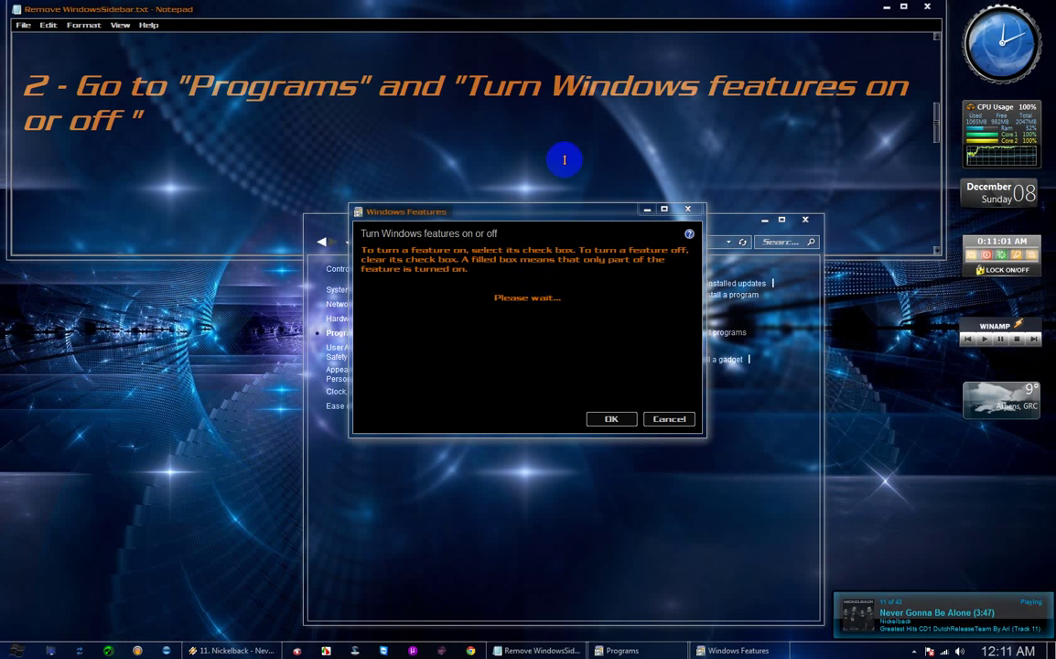
Examine the third instruction in the notes, highlighting the action and the name of the feature it concerns.
{"action": "left_click_drag", "start_coordinate": [528, 217], "coordinate": [527, 222]}
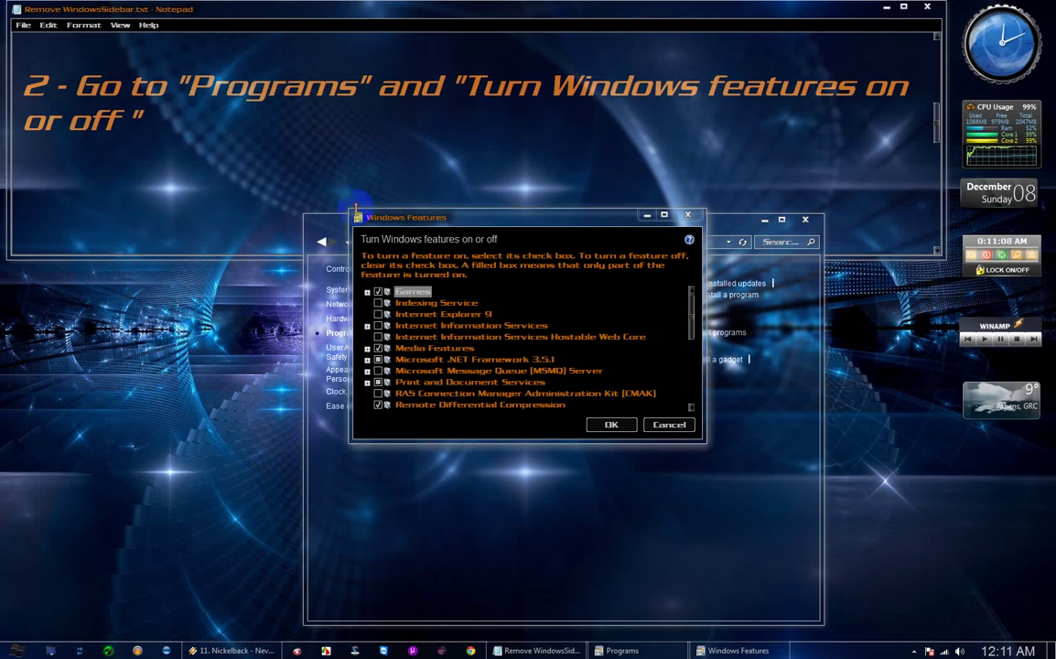
{"action": "left_click", "coordinate": [237, 170]}
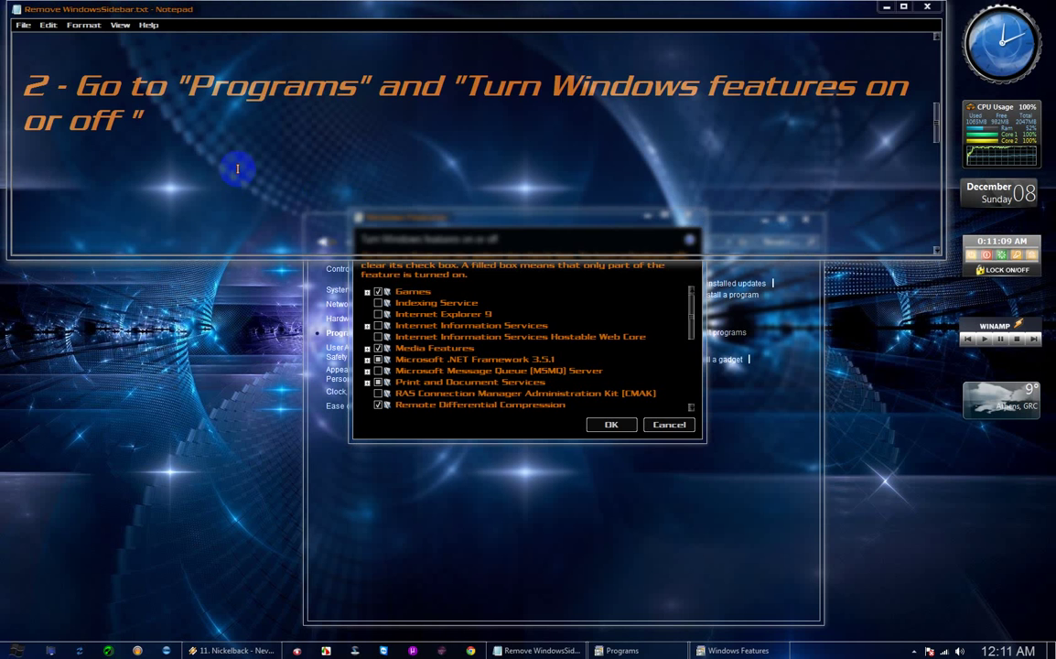
{"action": "scroll", "coordinate": [237, 170], "scroll_direction": "down", "scroll_amount": 3}
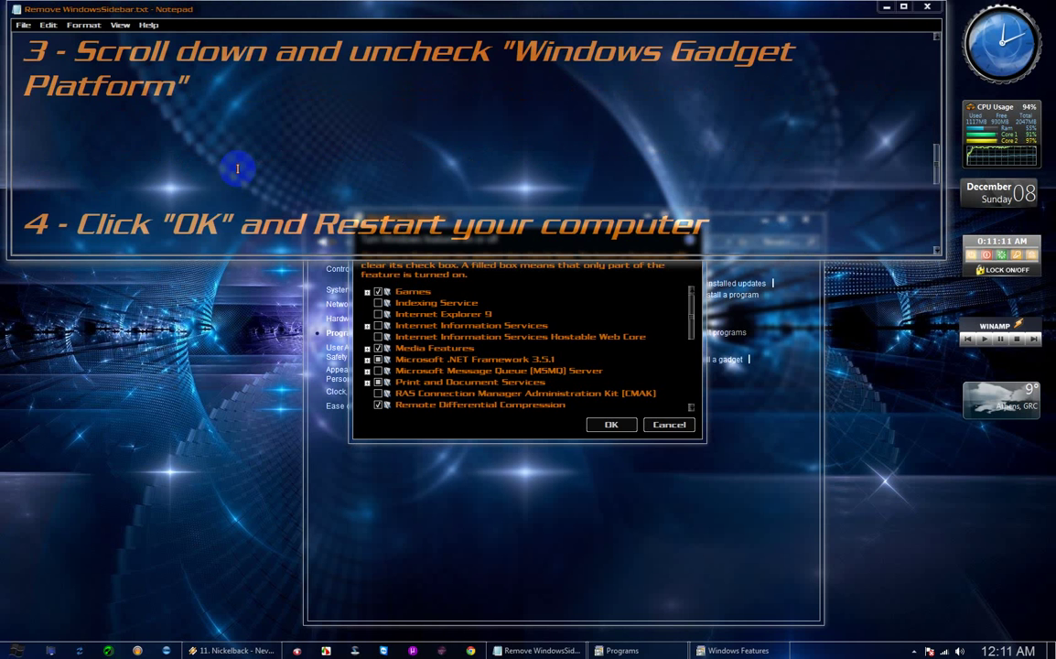
{"action": "scroll", "coordinate": [237, 169], "scroll_direction": "up", "scroll_amount": 1}
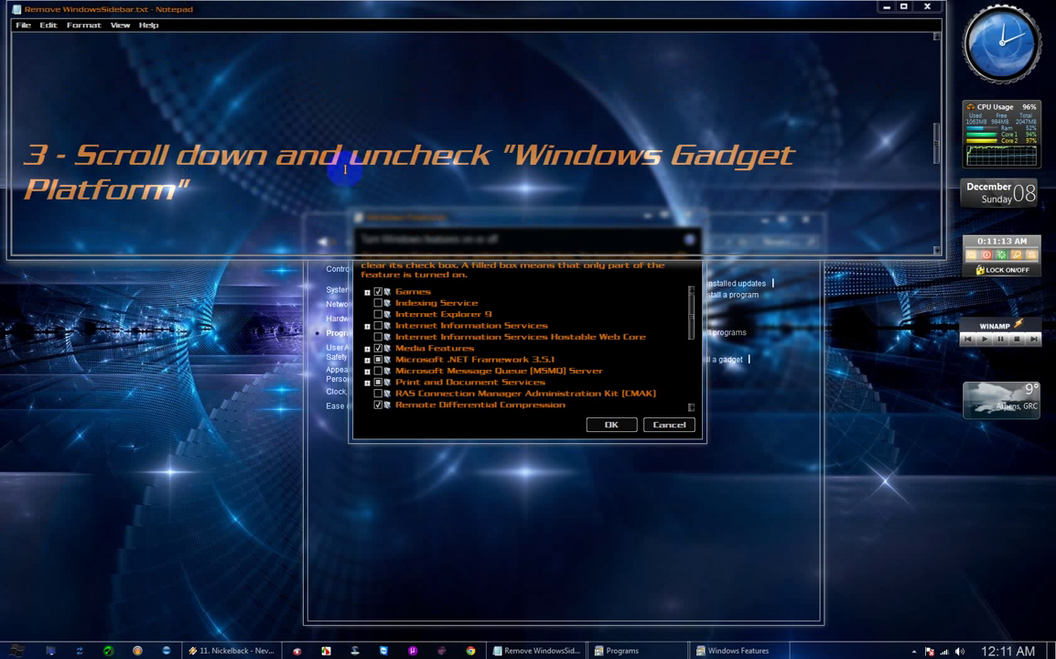
{"action": "left_click", "coordinate": [73, 154]}
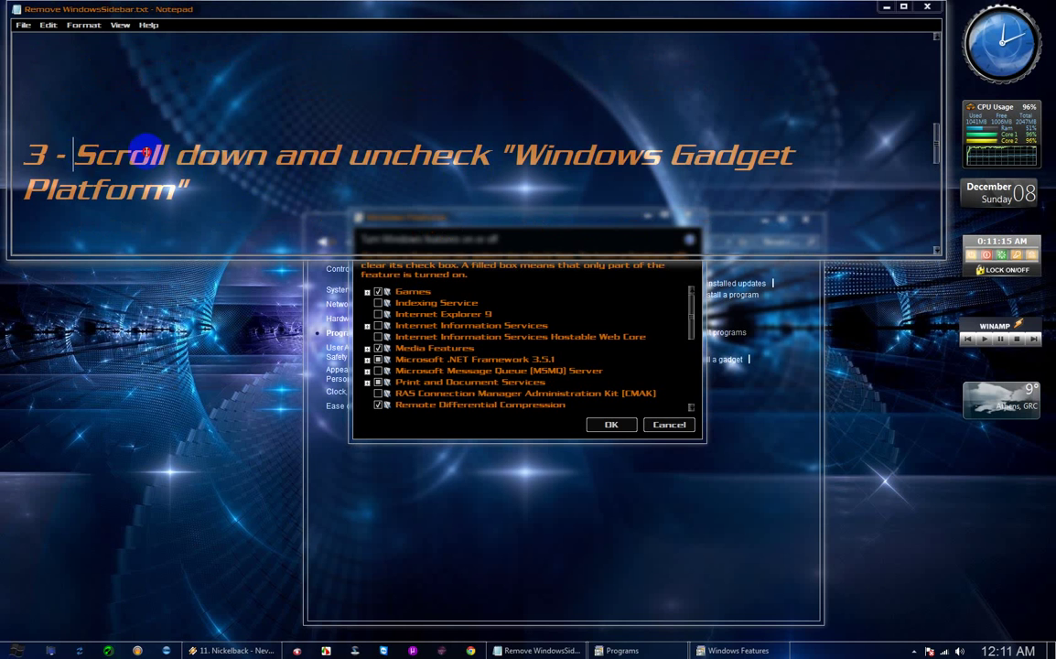
{"action": "left_click_drag", "start_coordinate": [147, 153], "coordinate": [266, 154]}
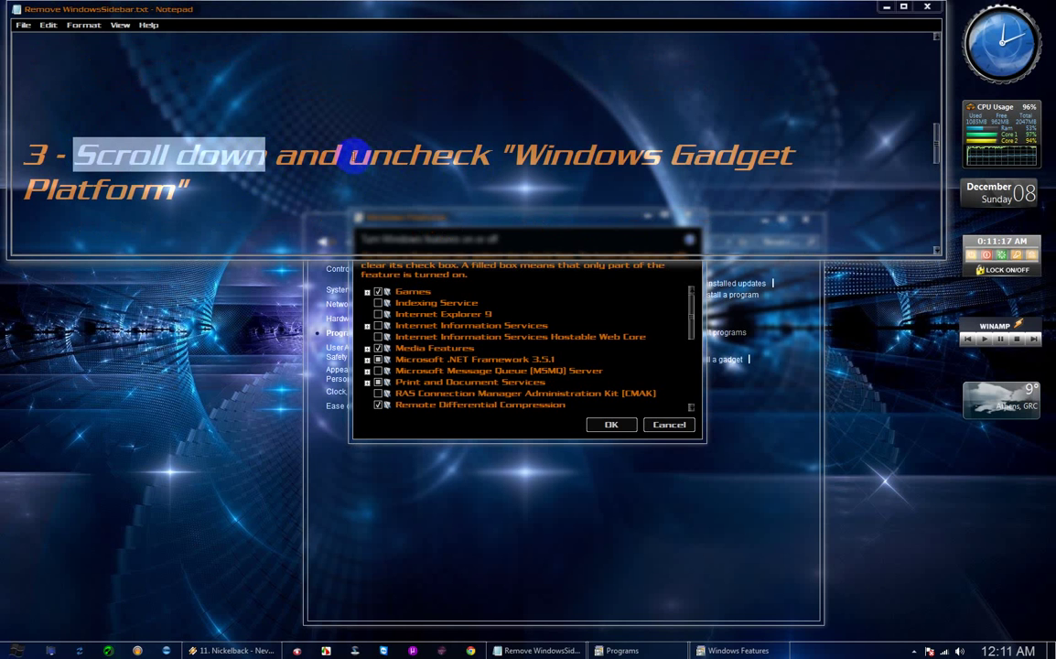
{"action": "left_click_drag", "start_coordinate": [348, 153], "coordinate": [529, 177]}
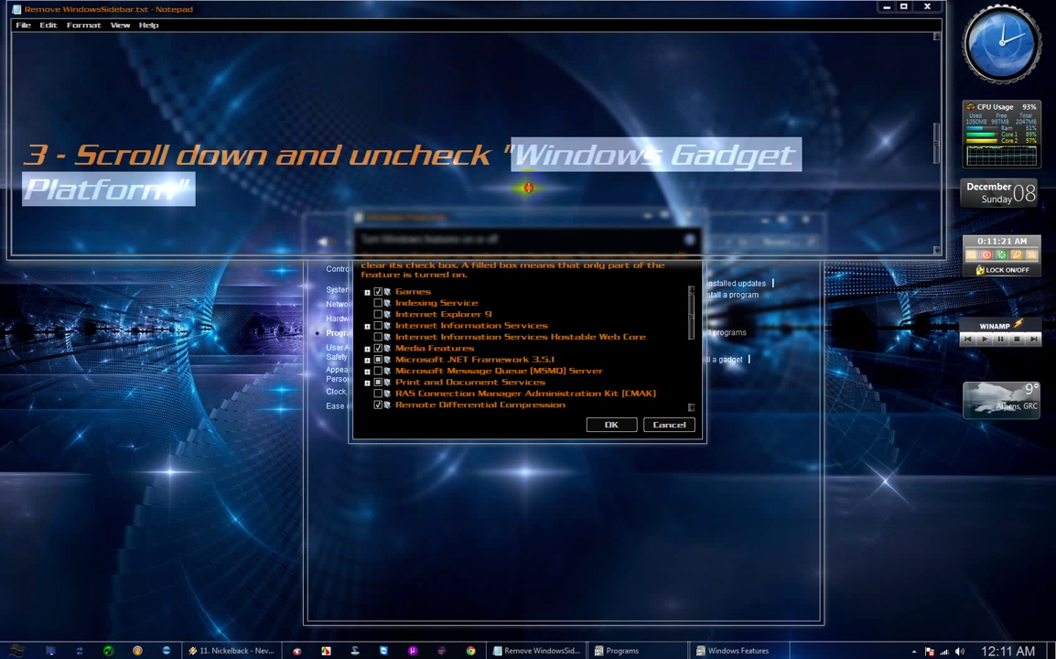
{"action": "left_click", "coordinate": [389, 231]}
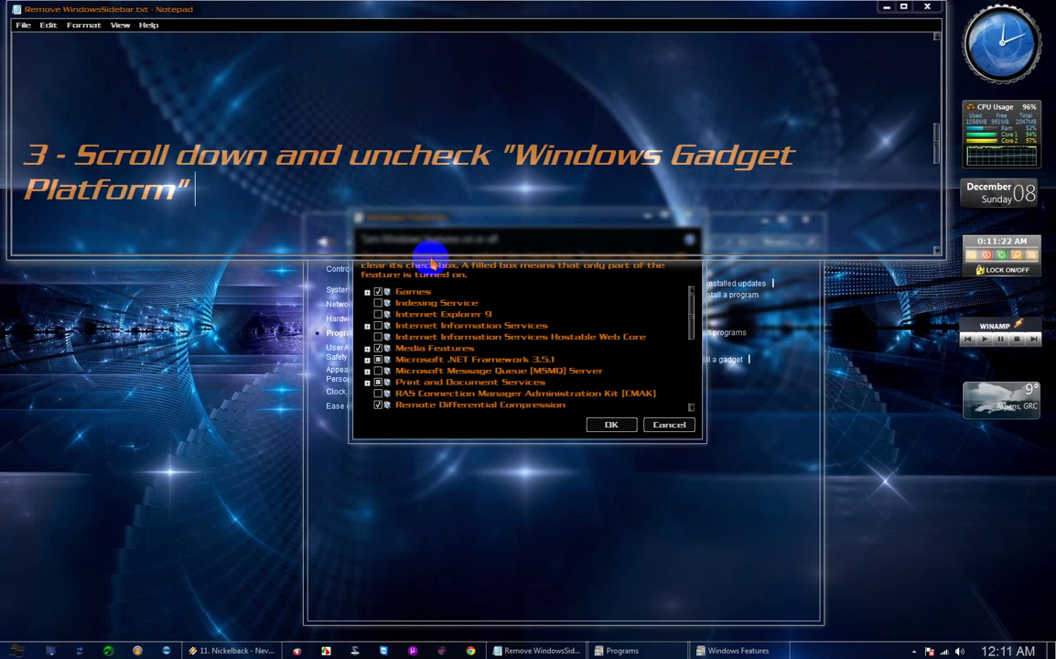
Turn off the Windows Gadget Platform feature in the Windows Features list.
{"action": "left_click", "coordinate": [544, 293]}
{"action": "scroll", "coordinate": [543, 293], "scroll_direction": "down", "scroll_amount": 1}
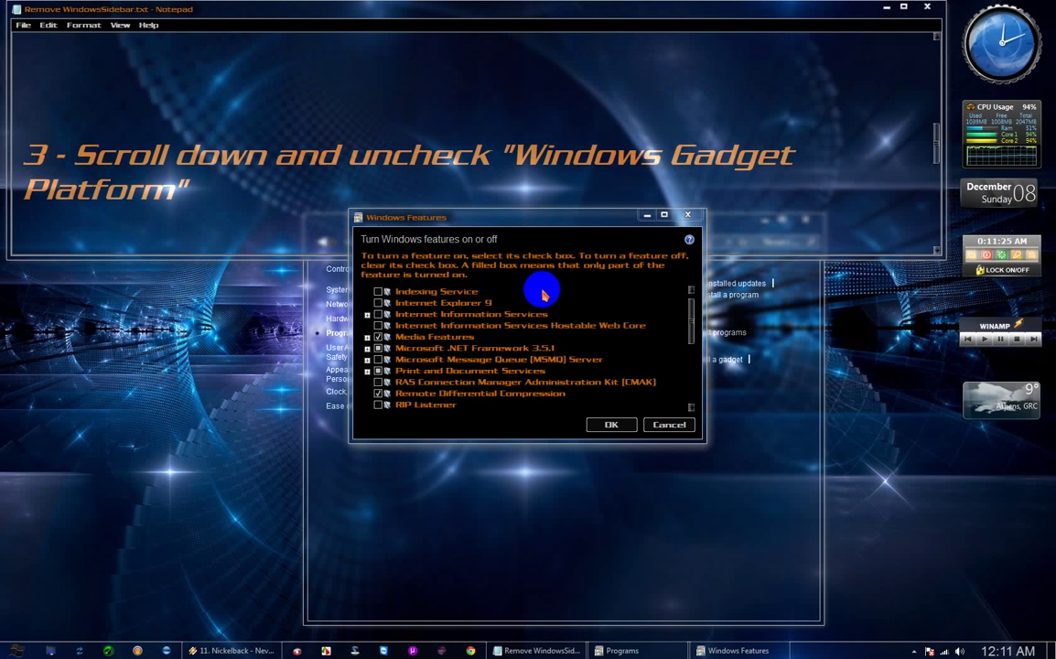
{"action": "scroll", "coordinate": [543, 293], "scroll_direction": "up", "scroll_amount": 1}
{"action": "scroll", "coordinate": [544, 292], "scroll_direction": "down", "scroll_amount": 3}
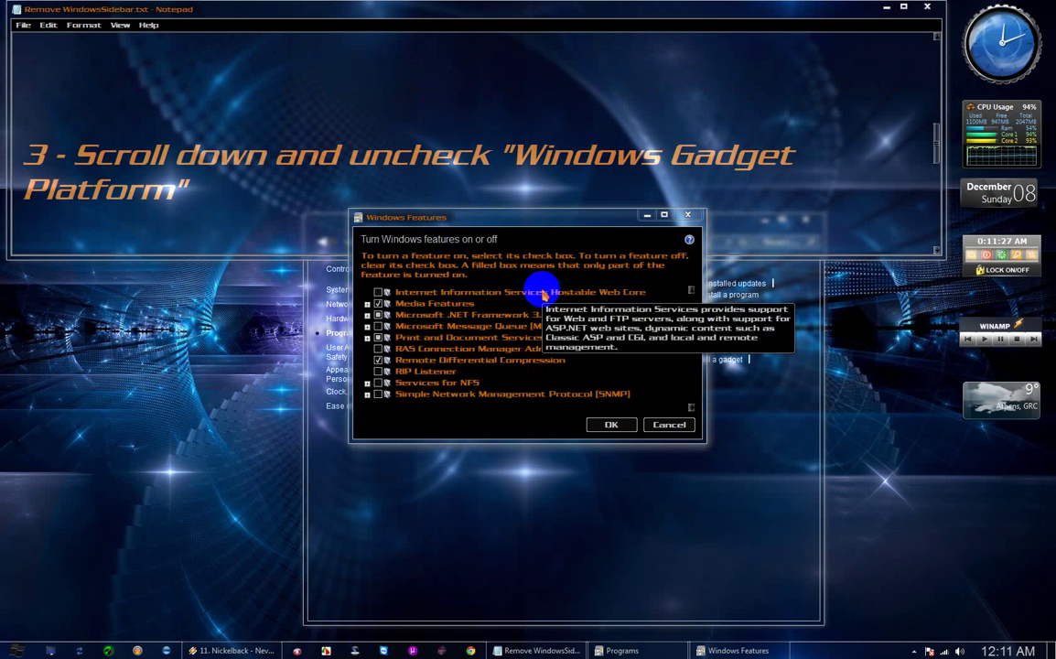
{"action": "scroll", "coordinate": [543, 293], "scroll_direction": "down", "scroll_amount": 2}
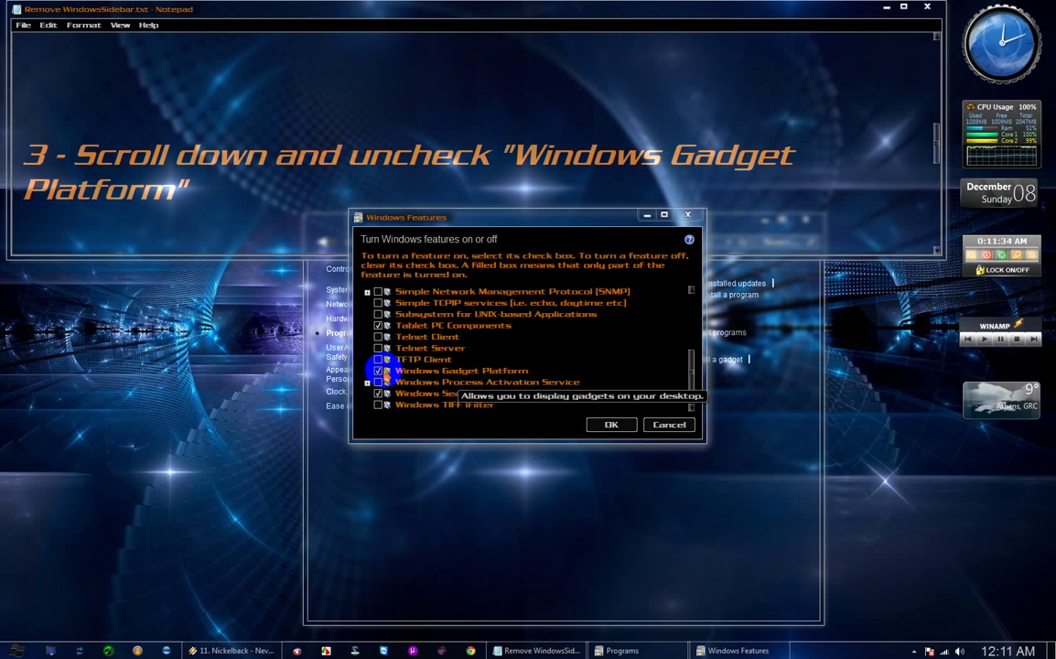
{"action": "left_click", "coordinate": [379, 371]}
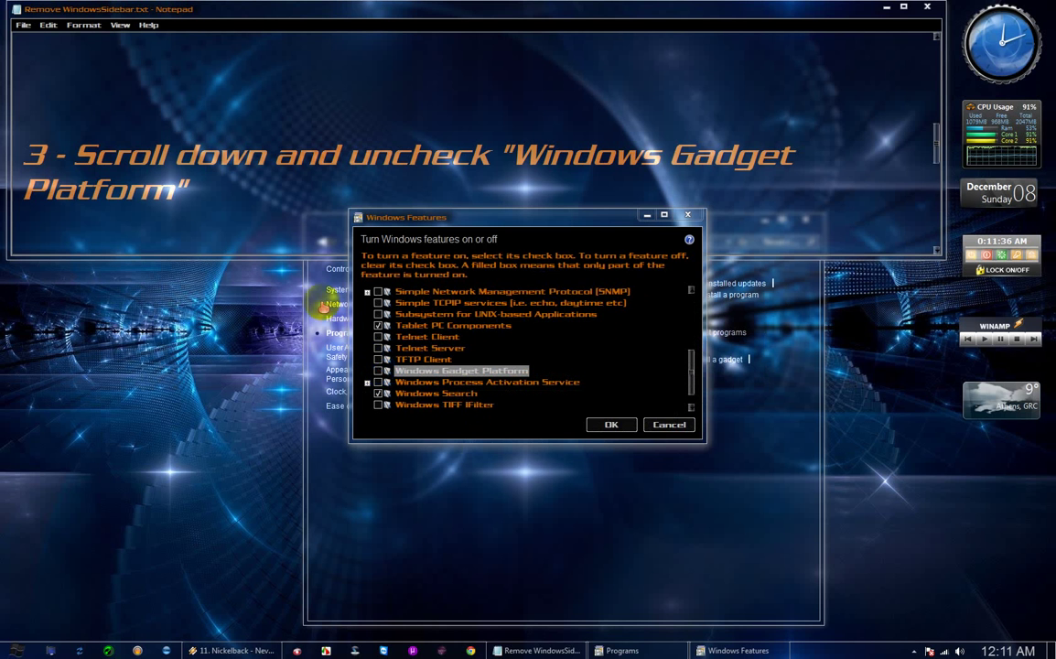
Read the fourth instruction in the notes and apply the changes made in the Windows Features dialog.
{"action": "left_click", "coordinate": [253, 211]}
{"action": "scroll", "coordinate": [252, 209], "scroll_direction": "down", "scroll_amount": 2}
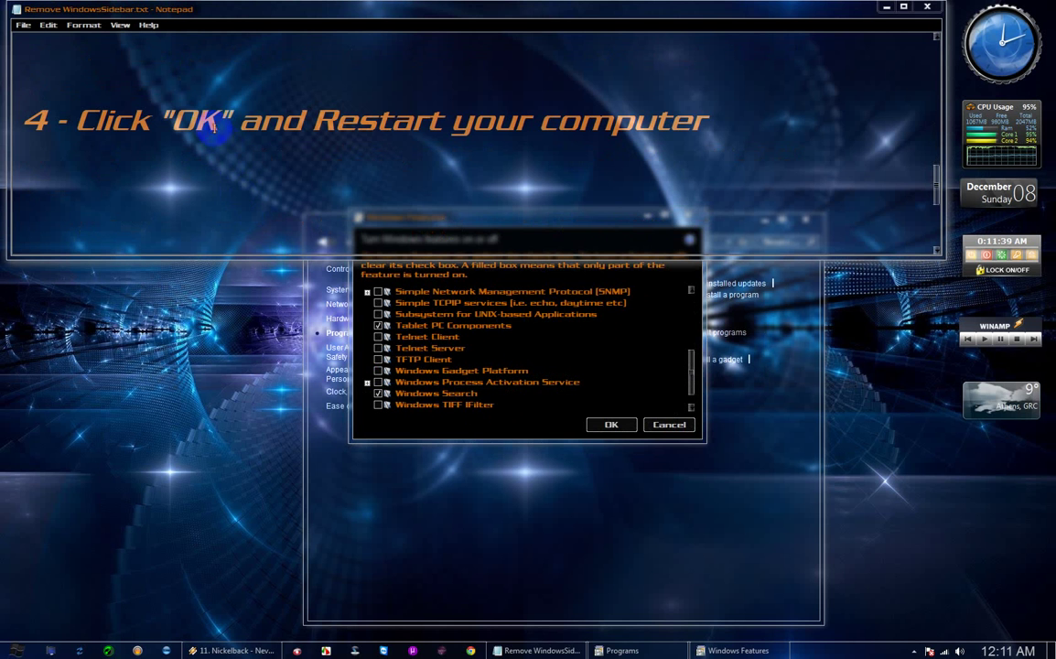
{"action": "left_click_drag", "start_coordinate": [218, 119], "coordinate": [170, 117]}
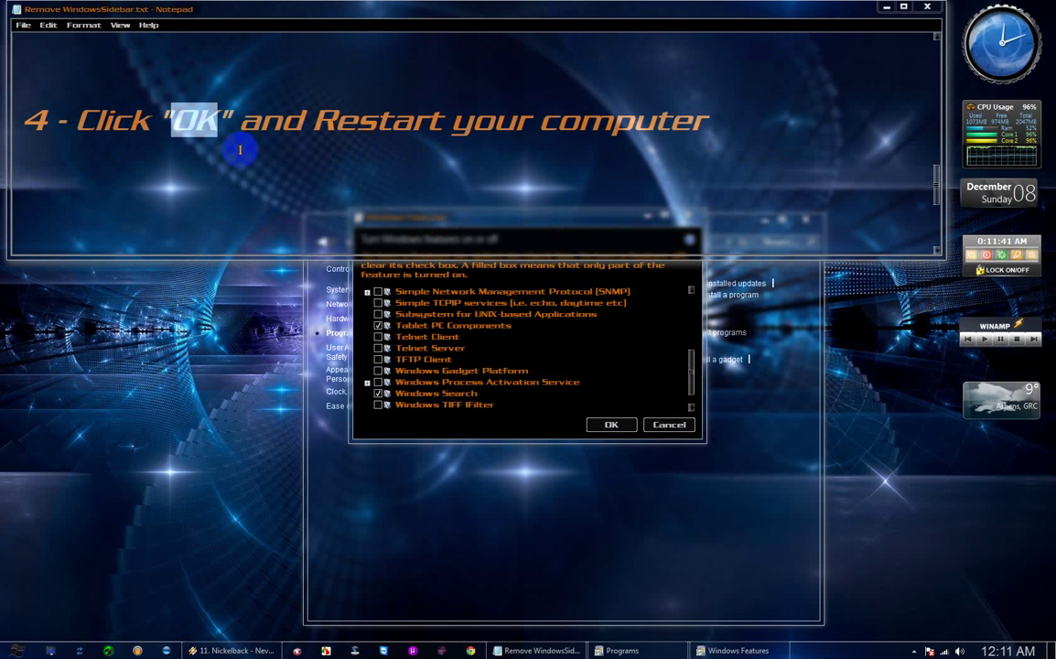
{"action": "left_click", "coordinate": [613, 426]}
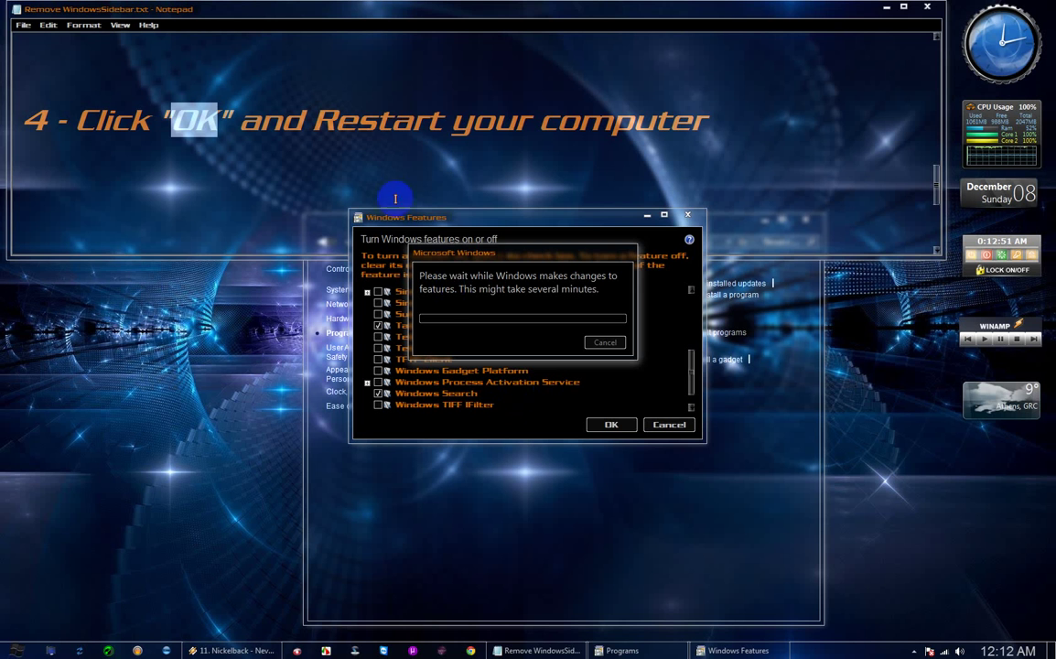
Add the line "Sory for the lag ... ;))" beneath the fourth instruction in the notes.
{"action": "left_click", "coordinate": [373, 154]}
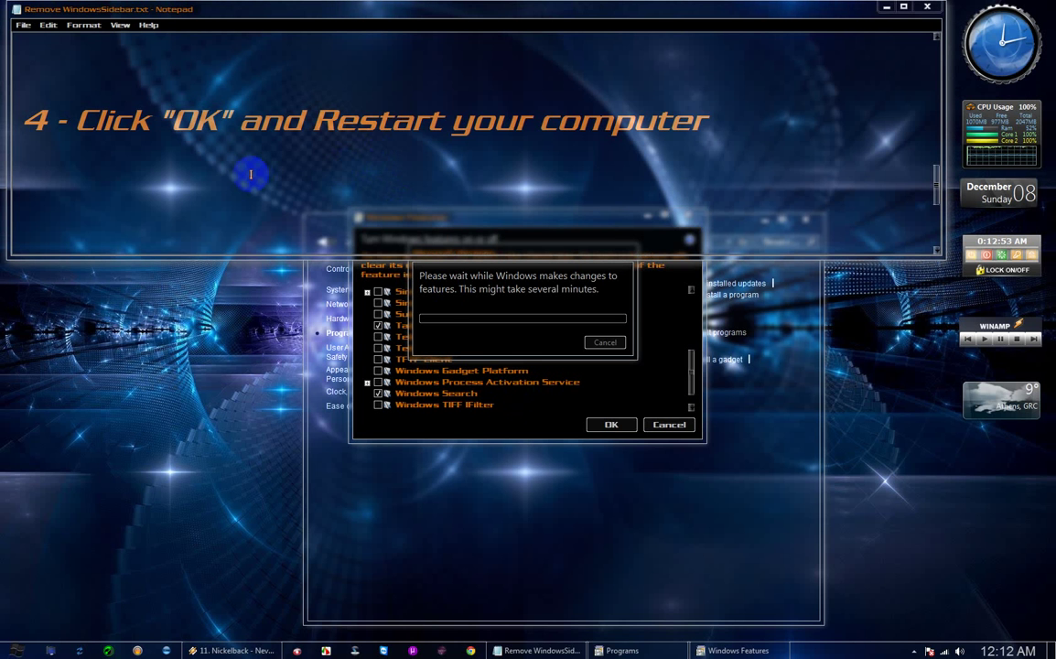
{"action": "left_click", "coordinate": [59, 197]}
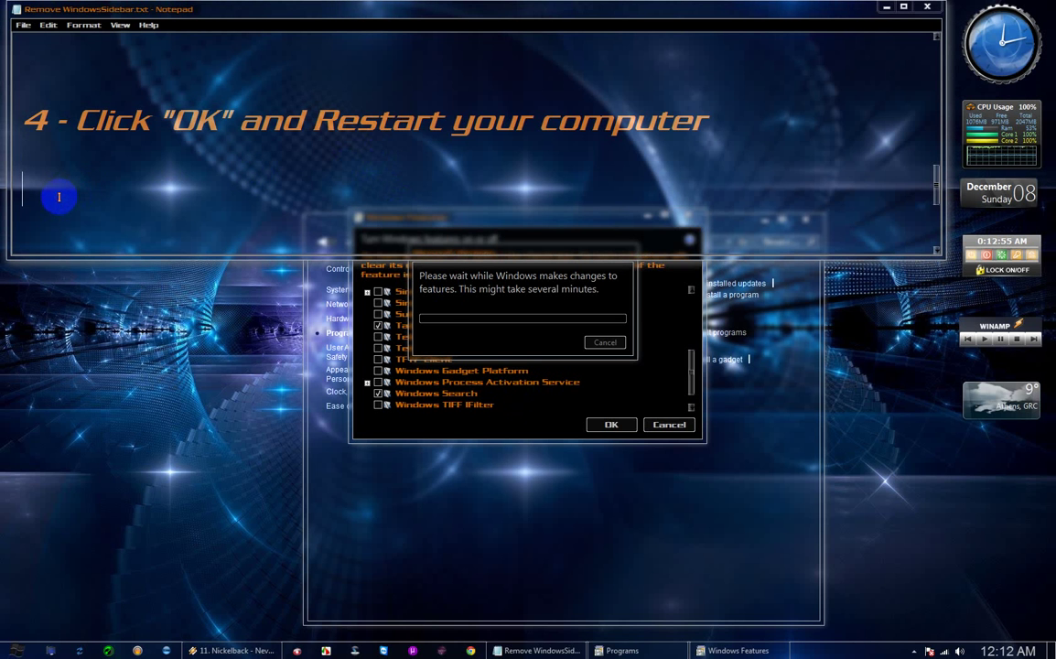
{"action": "type", "text": "5ory "}
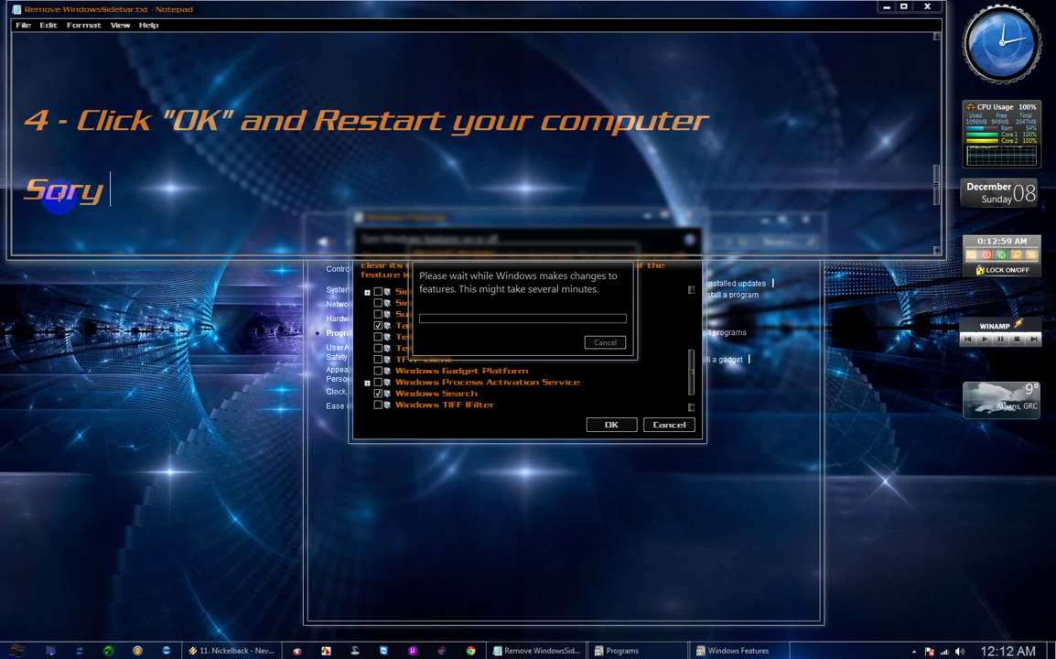
{"action": "type", "text": "for t"}
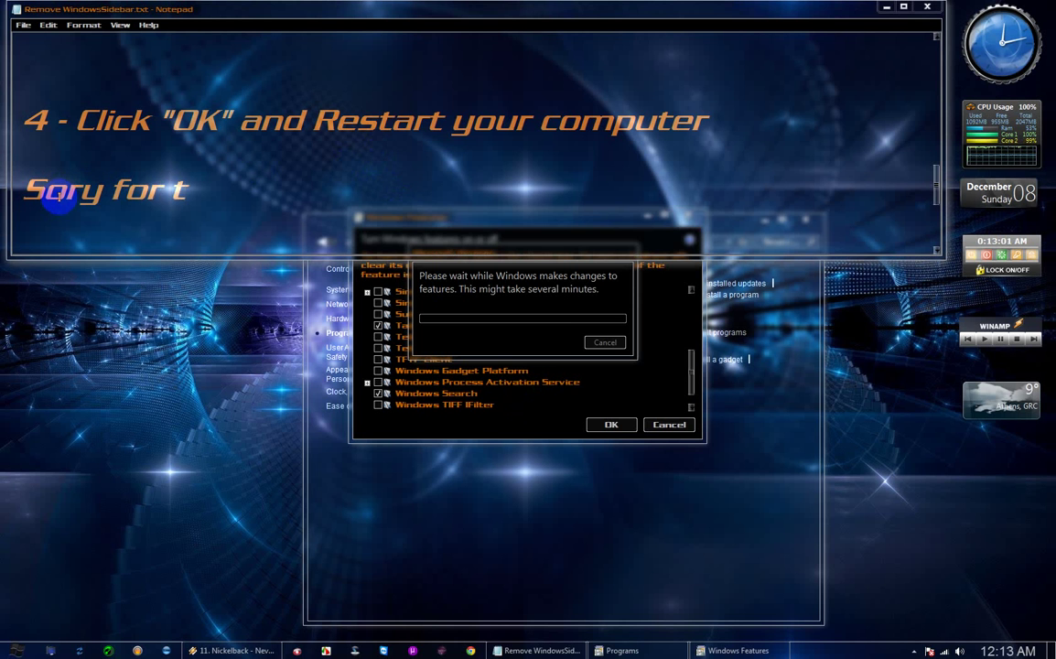
{"action": "type", "text": "he la"}
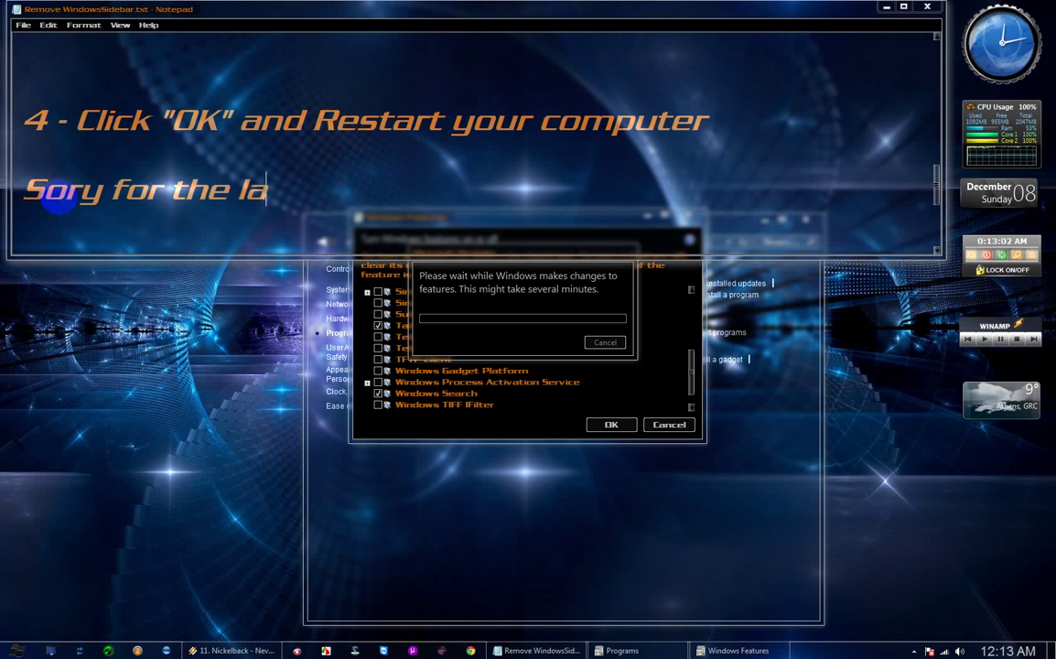
{"action": "type", "text": "g ... ;]]"}
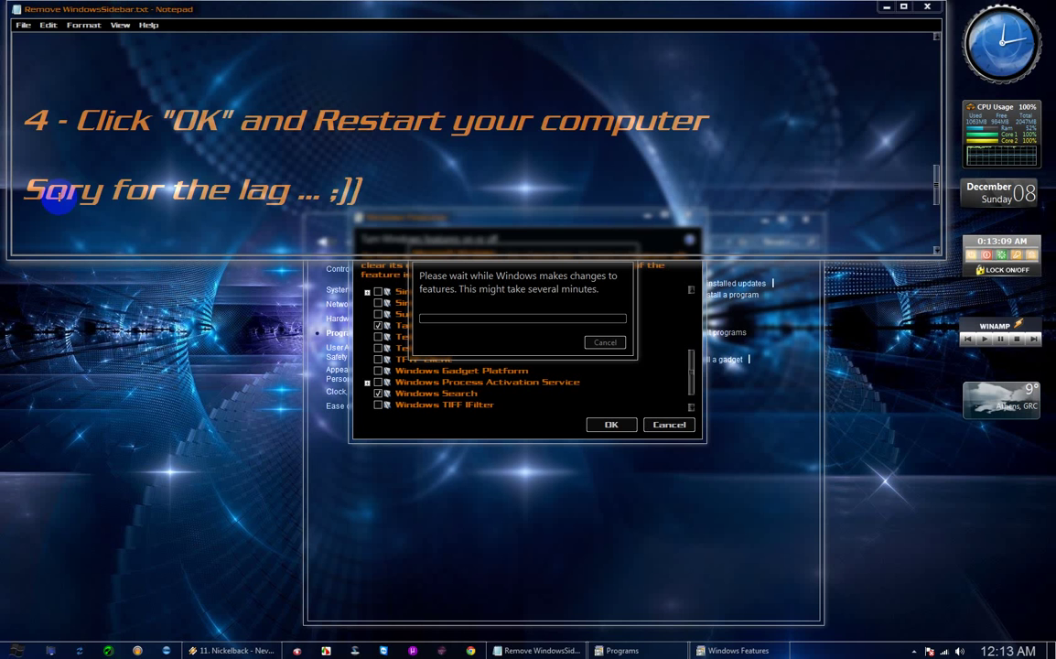
{"action": "scroll", "coordinate": [64, 188], "scroll_direction": "up", "scroll_amount": 1}
{"action": "left_click", "coordinate": [90, 161]}
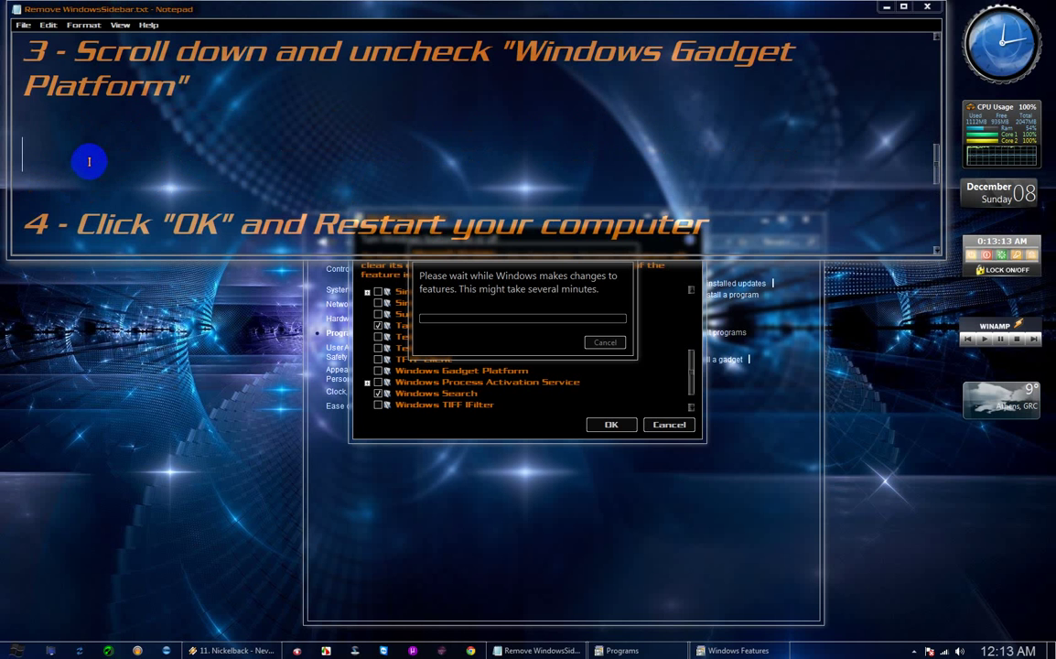
{"action": "scroll", "coordinate": [90, 162], "scroll_direction": "up", "scroll_amount": 1}
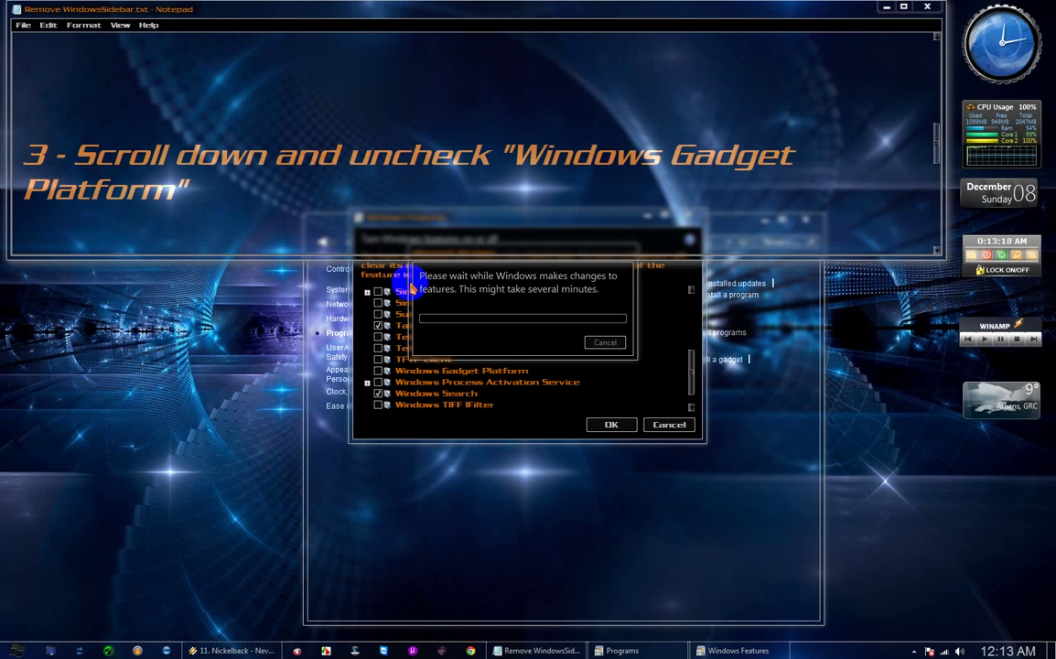
{"action": "left_click", "coordinate": [452, 345]}
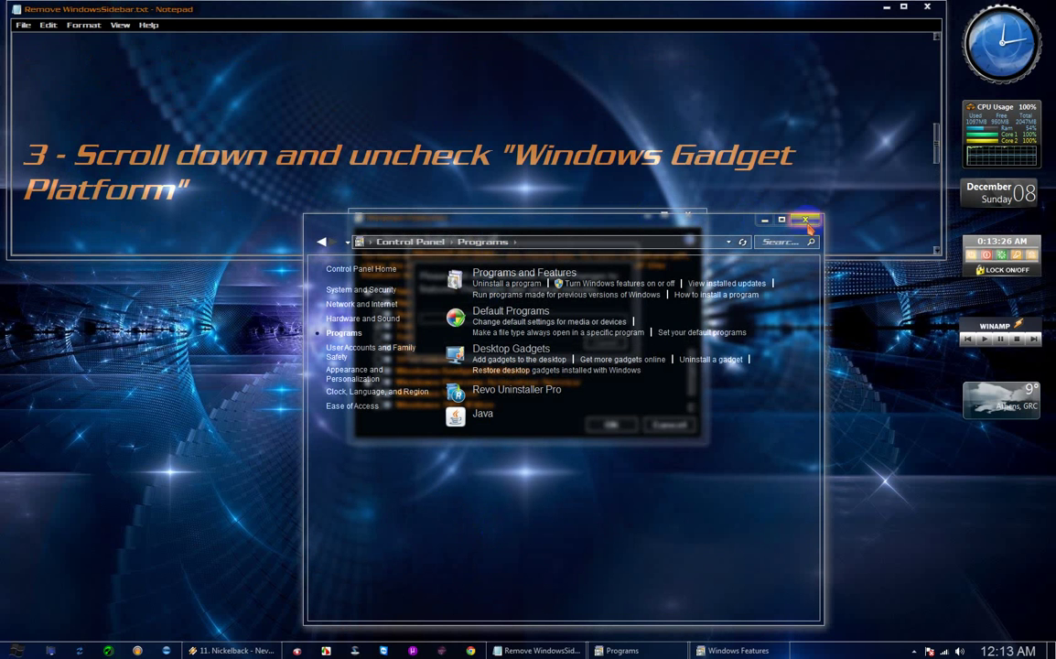
{"action": "left_click", "coordinate": [609, 214]}
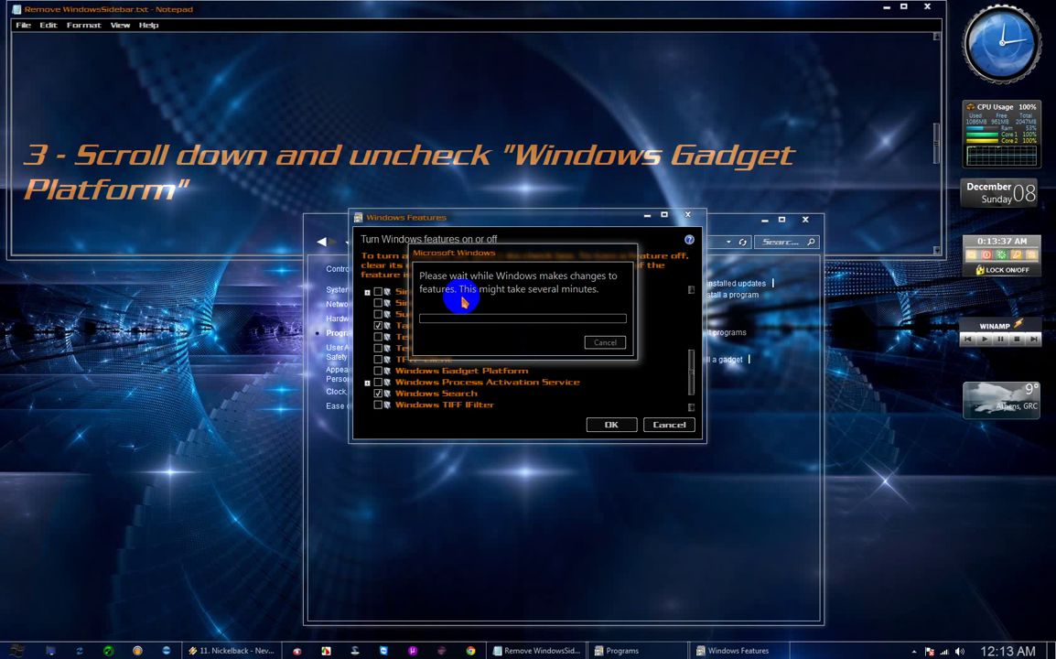
{"action": "left_click", "coordinate": [913, 651]}
{"action": "left_click", "coordinate": [422, 551]}
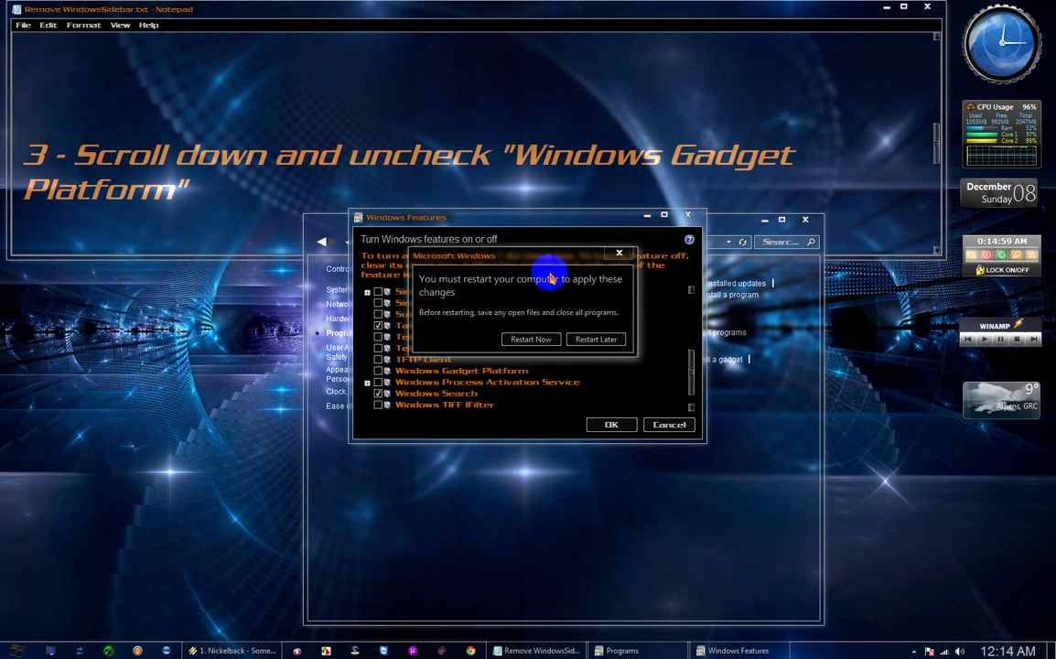
Move the restart prompt clear of the Windows Features dialog and close the Control Panel Programs window.
{"action": "left_click_drag", "start_coordinate": [494, 260], "coordinate": [103, 408]}
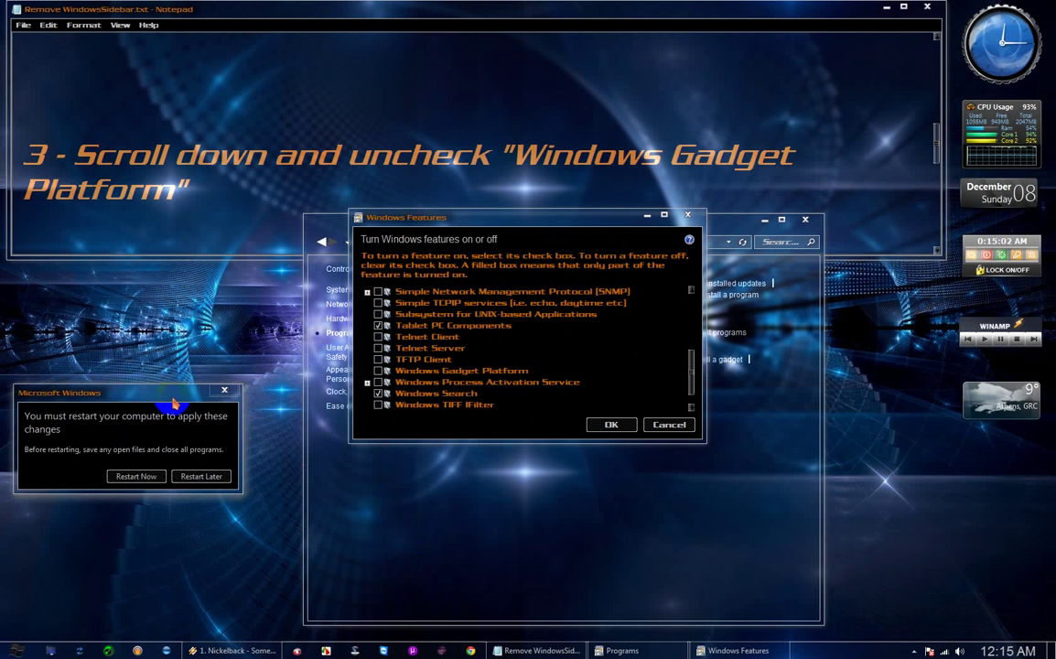
{"action": "left_click", "coordinate": [611, 426]}
{"action": "left_click", "coordinate": [744, 227]}
{"action": "left_click", "coordinate": [746, 225]}
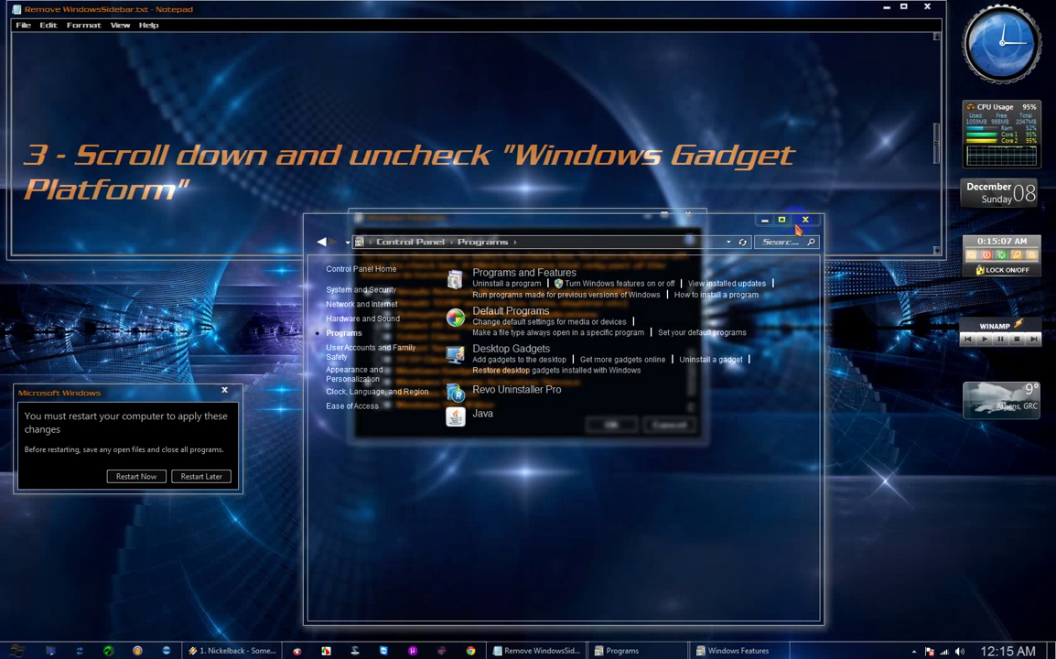
{"action": "left_click", "coordinate": [752, 218]}
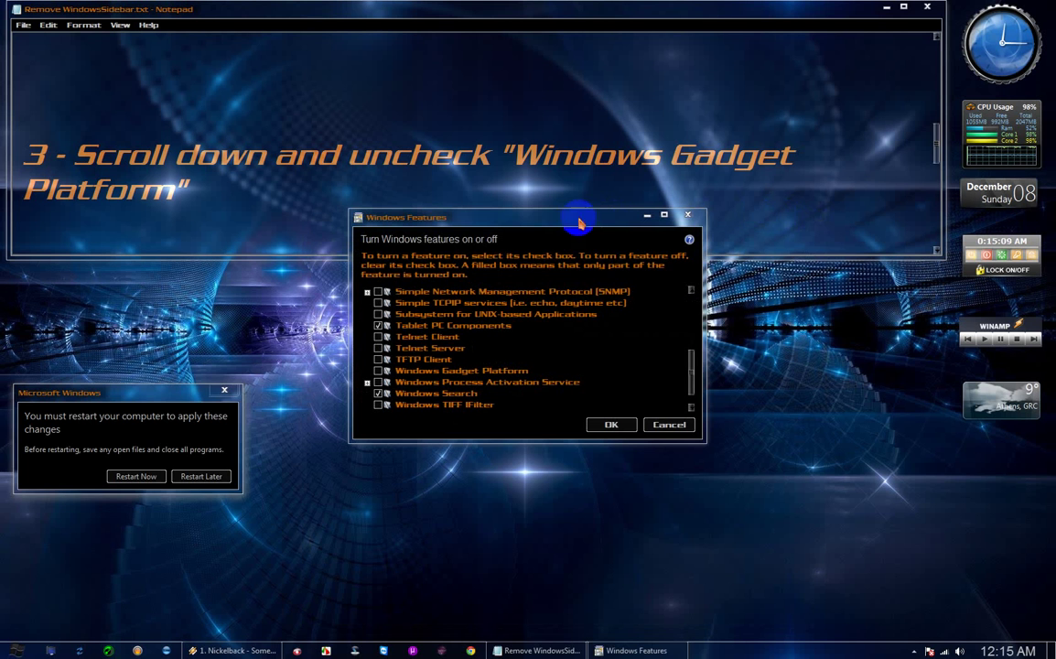
Postpone the computer restart and return to the notes.
{"action": "left_click", "coordinate": [518, 298]}
{"action": "left_click", "coordinate": [207, 478]}
{"action": "left_click", "coordinate": [474, 215]}
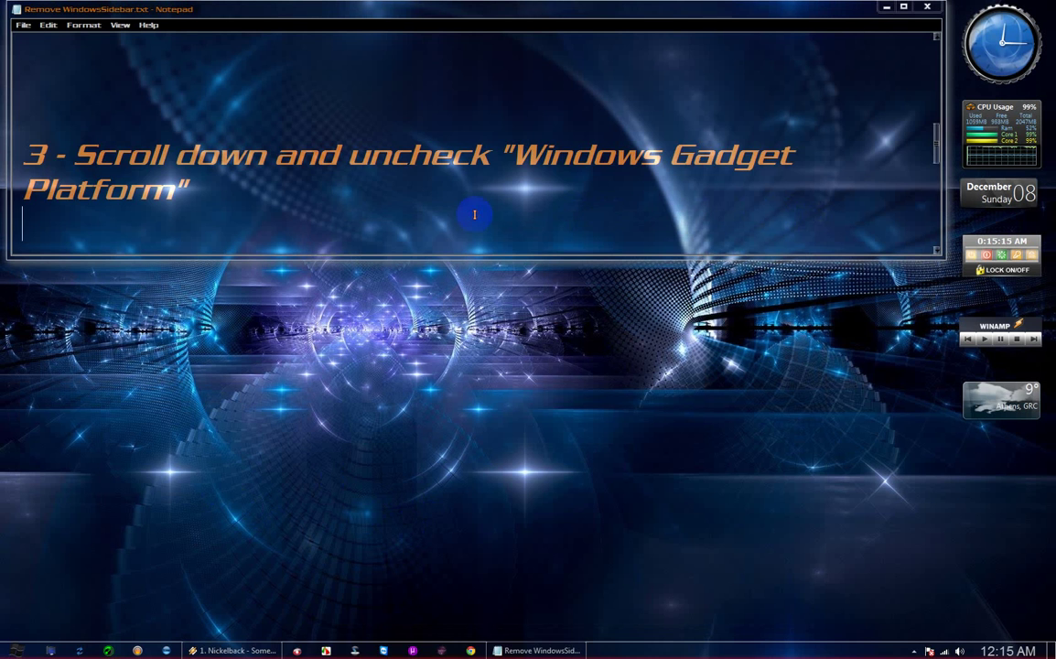
Review the fourth instruction in the notes, highlighting "OK" and "Restart your computer".
{"action": "scroll", "coordinate": [474, 214], "scroll_direction": "down", "scroll_amount": 2}
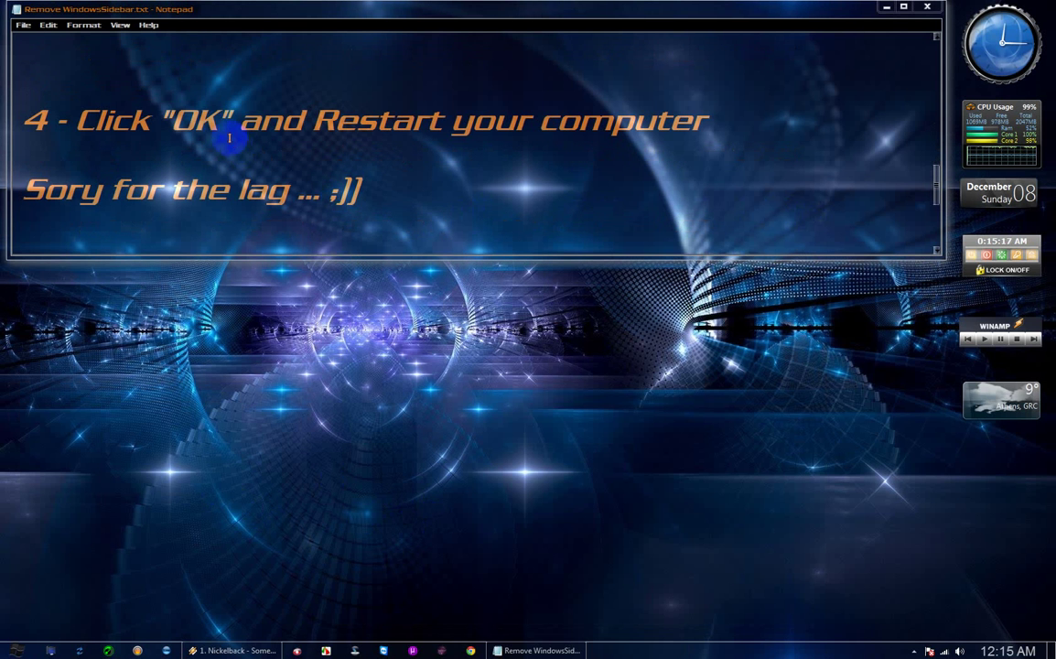
{"action": "double_click", "coordinate": [183, 120]}
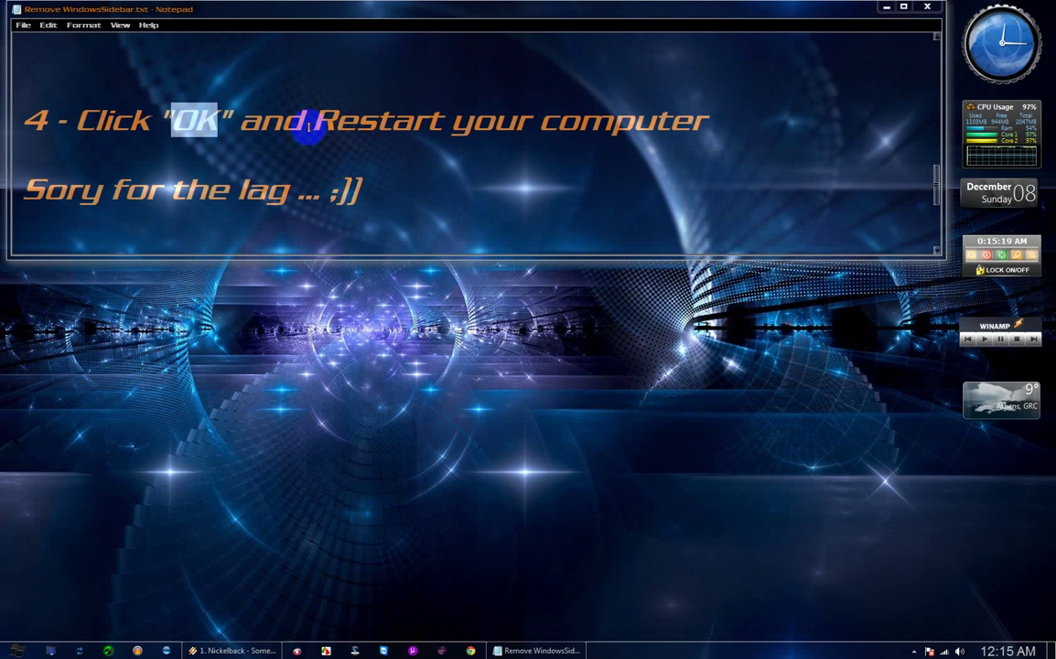
{"action": "left_click_drag", "start_coordinate": [313, 120], "coordinate": [700, 118]}
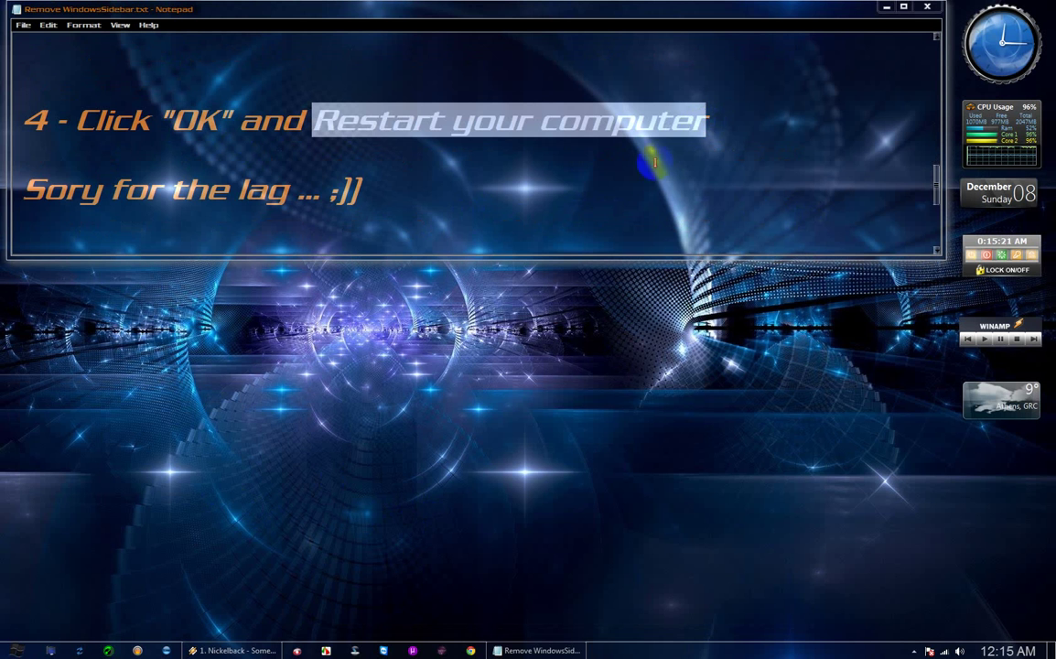
Delete the "Sory for the lag" line from the notes.
{"action": "left_click", "coordinate": [370, 190]}
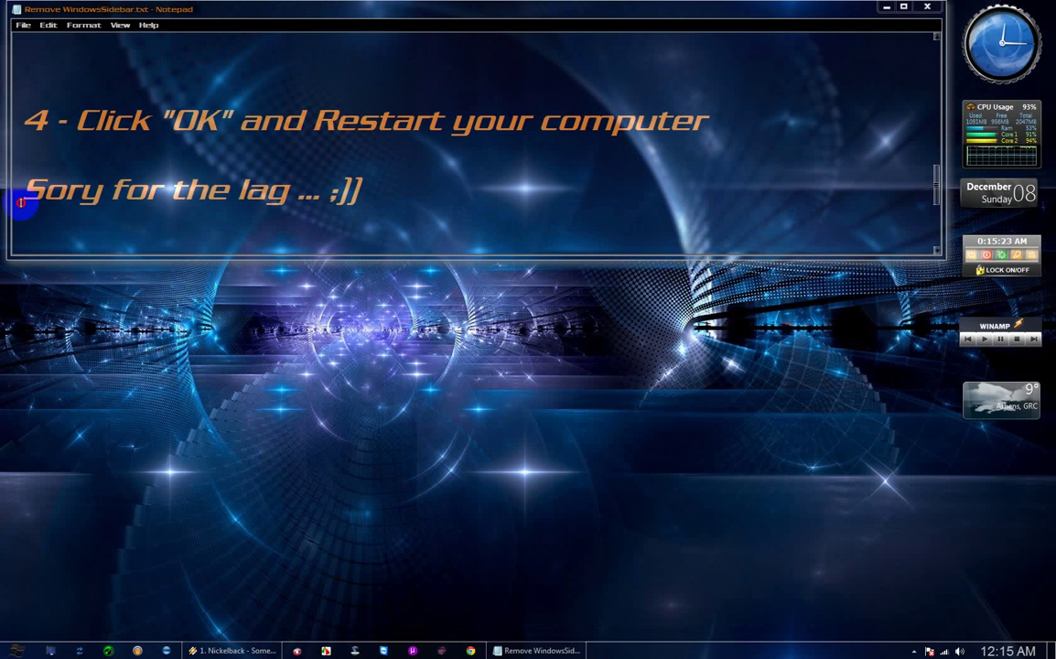
{"action": "left_click_drag", "start_coordinate": [20, 203], "coordinate": [7, 188]}
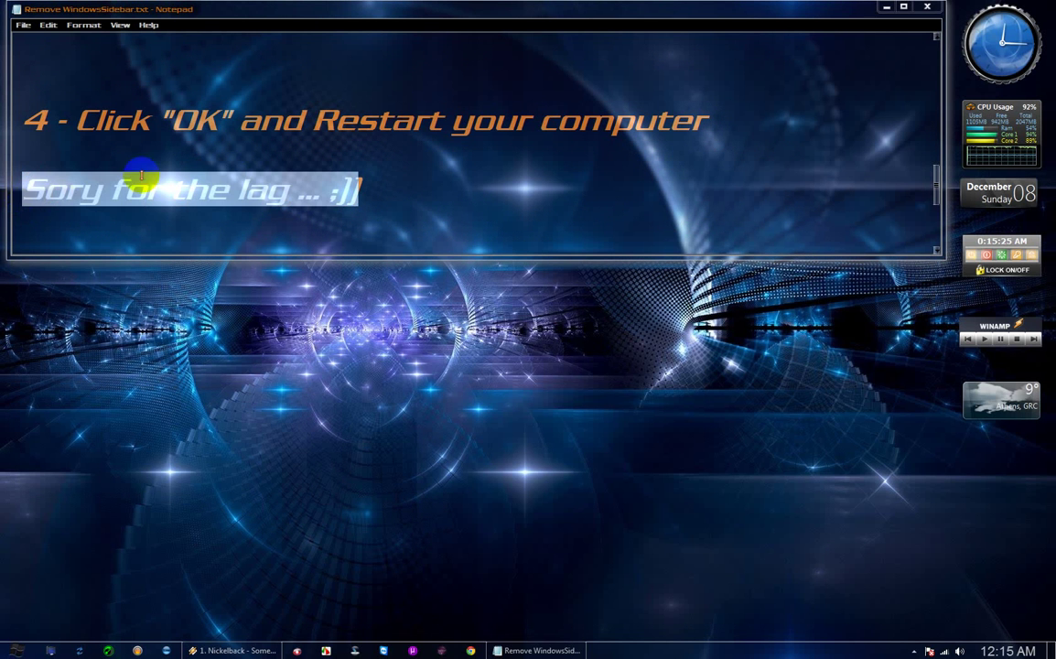
{"action": "key", "text": "Delete"}
Read the closing message at the end of the notes, highlighting its phrases one after another.
{"action": "scroll", "coordinate": [245, 179], "scroll_direction": "down", "scroll_amount": 3}
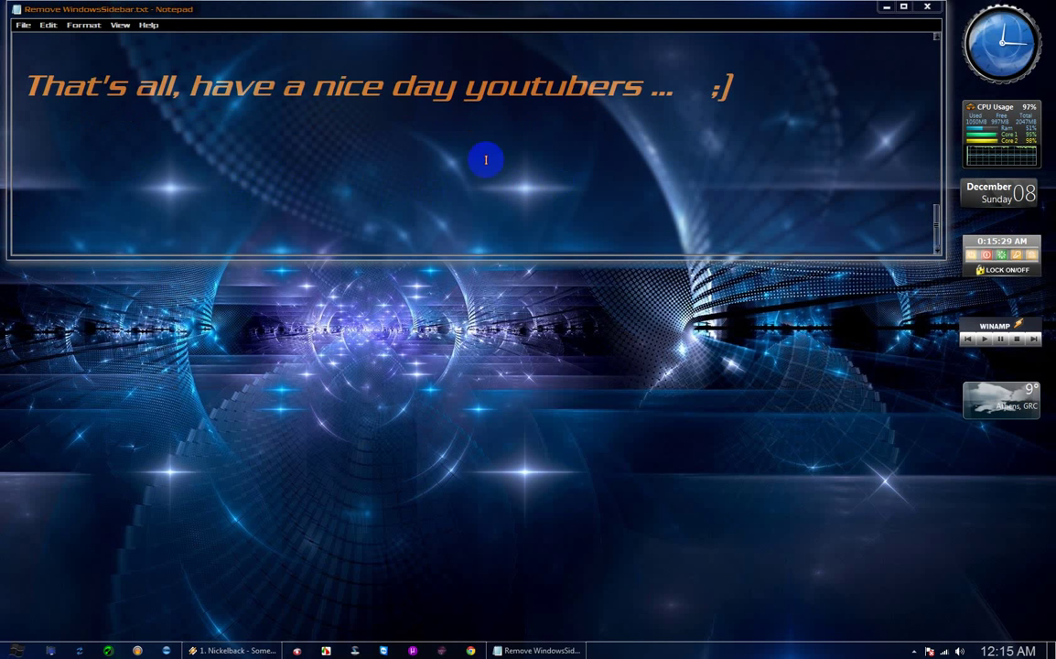
{"action": "left_click_drag", "start_coordinate": [173, 85], "coordinate": [5, 85]}
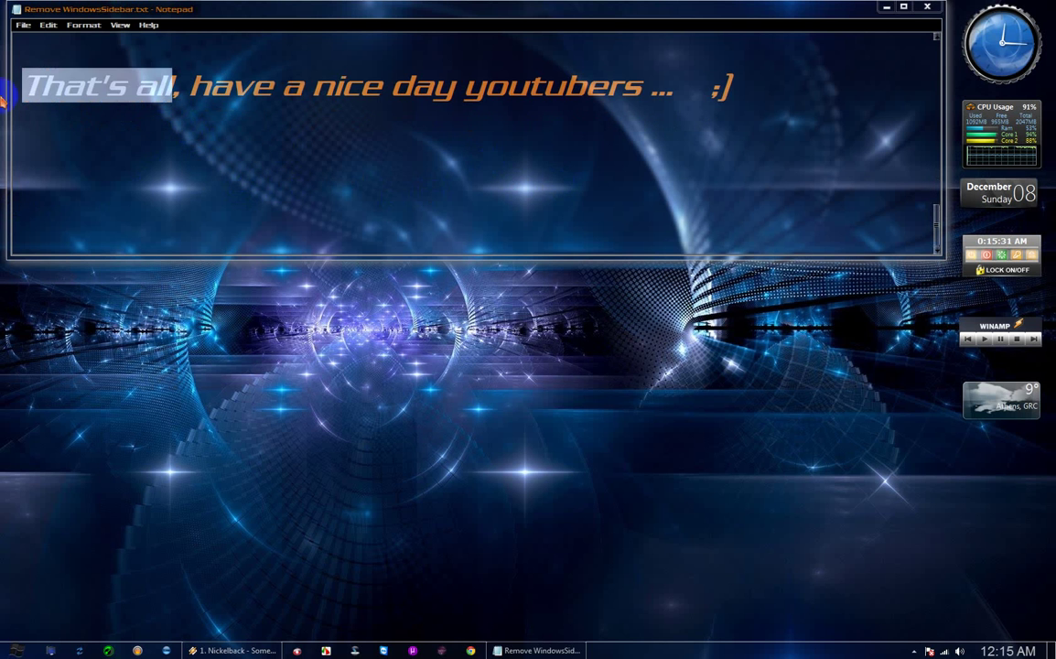
{"action": "left_click", "coordinate": [103, 137]}
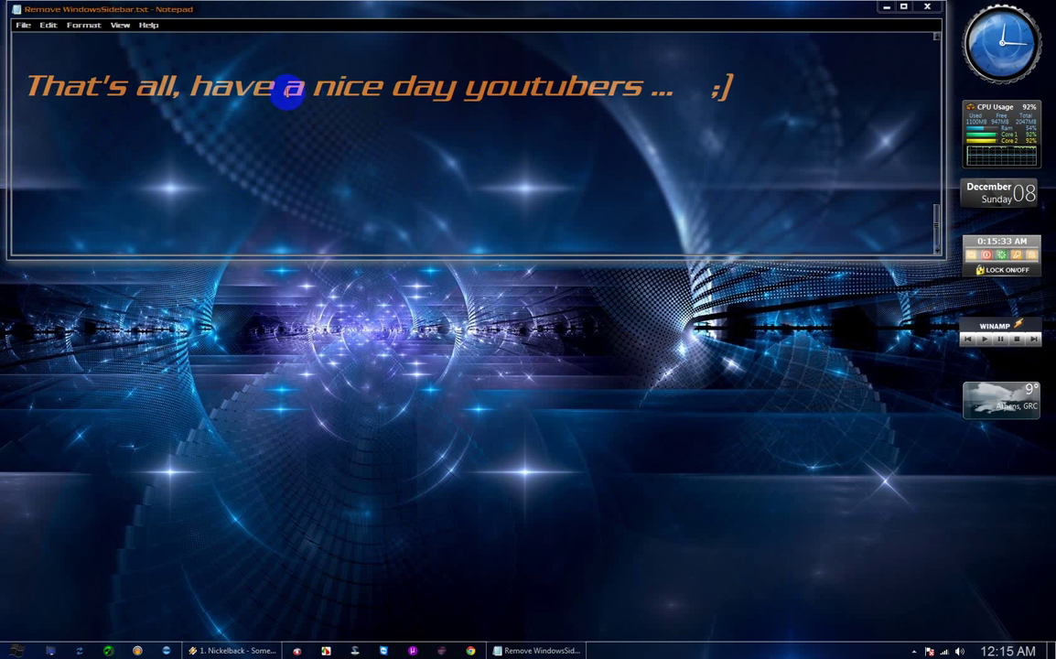
{"action": "left_click_drag", "start_coordinate": [288, 91], "coordinate": [632, 83]}
{"action": "left_click", "coordinate": [686, 201]}
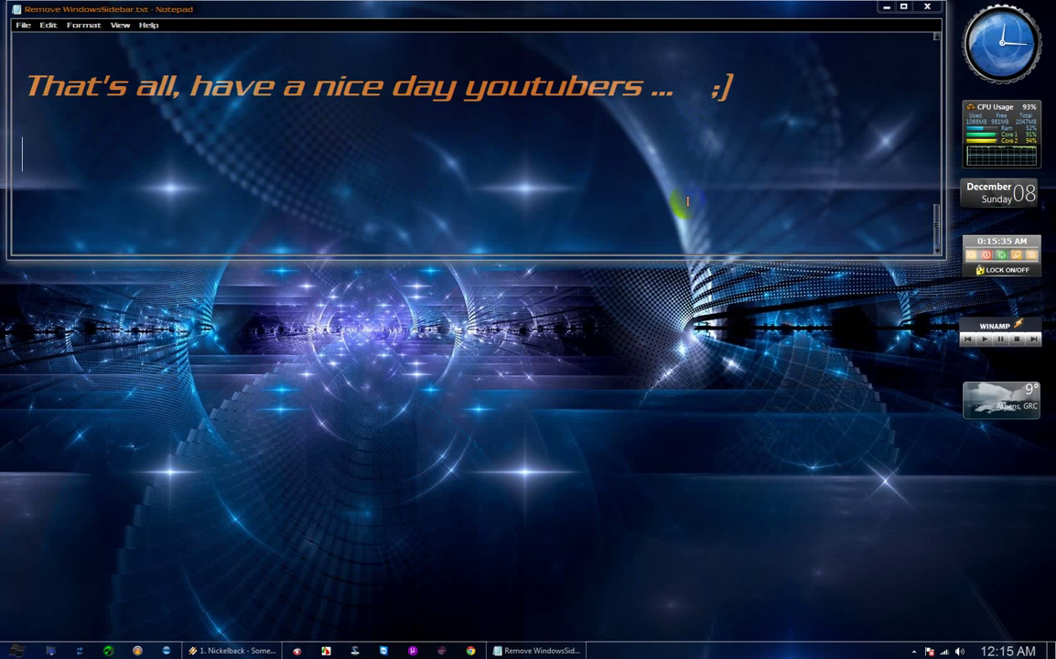